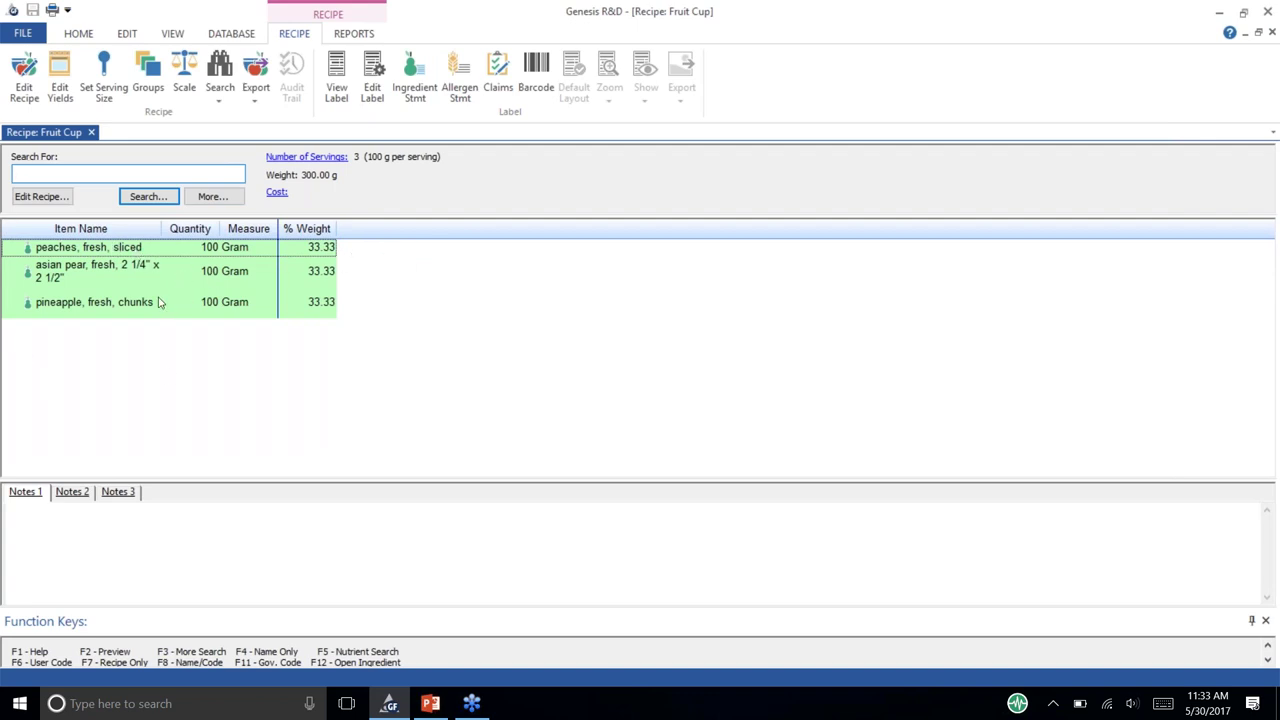
Step: Search the recipes for "fruit cup" and open the recipe Fruit Cup plus 10 g apple juice concentrate
{"action": "left_click", "coordinate": [22, 34]}
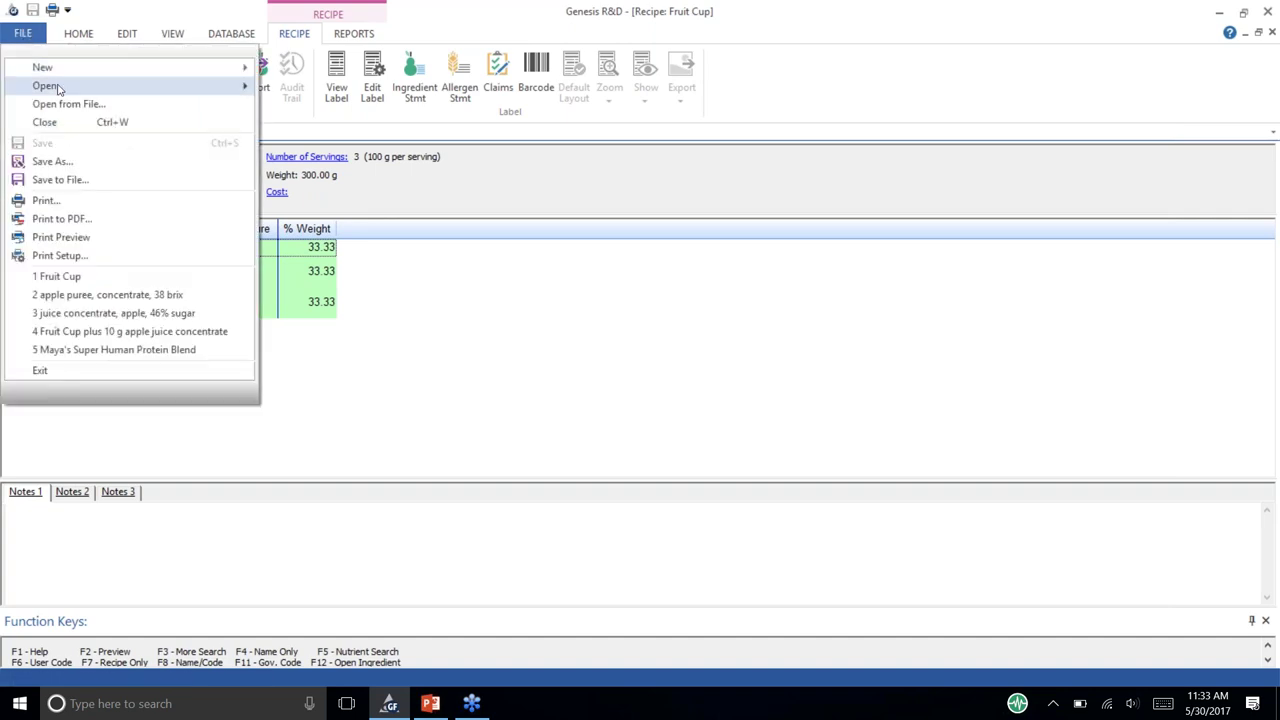
{"action": "mouse_move", "coordinate": [78, 90]}
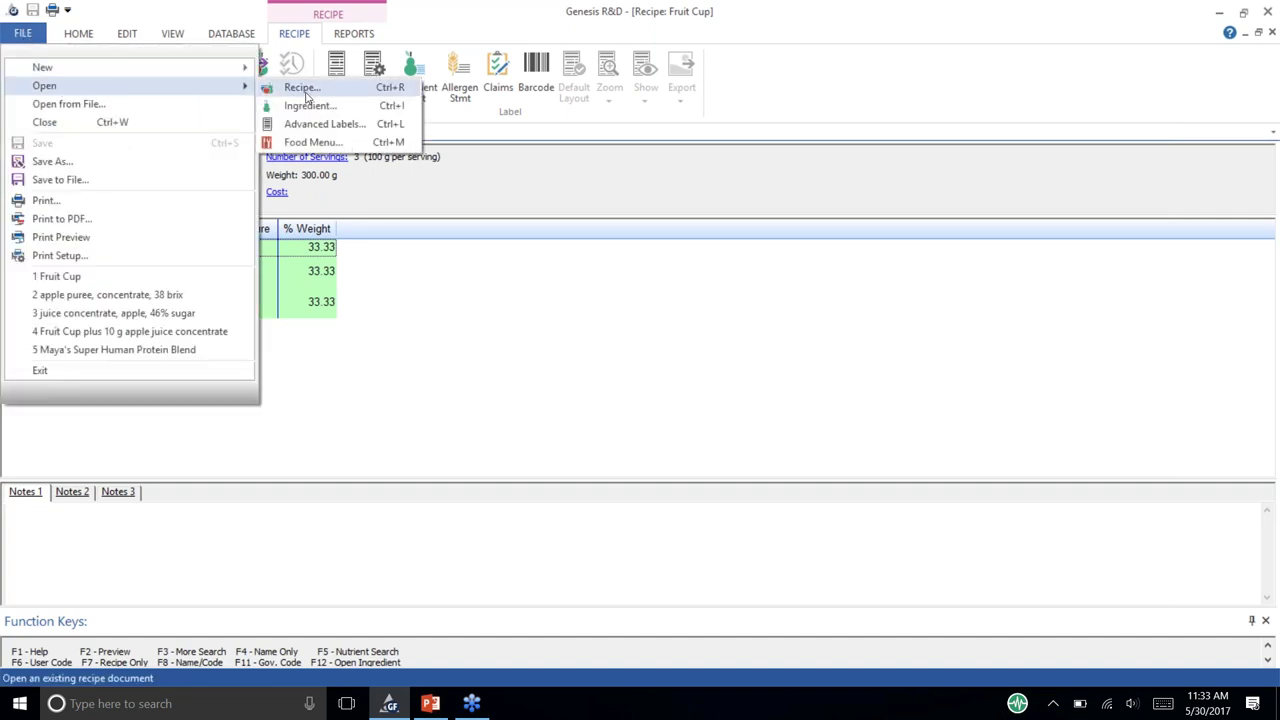
{"action": "left_click", "coordinate": [307, 95]}
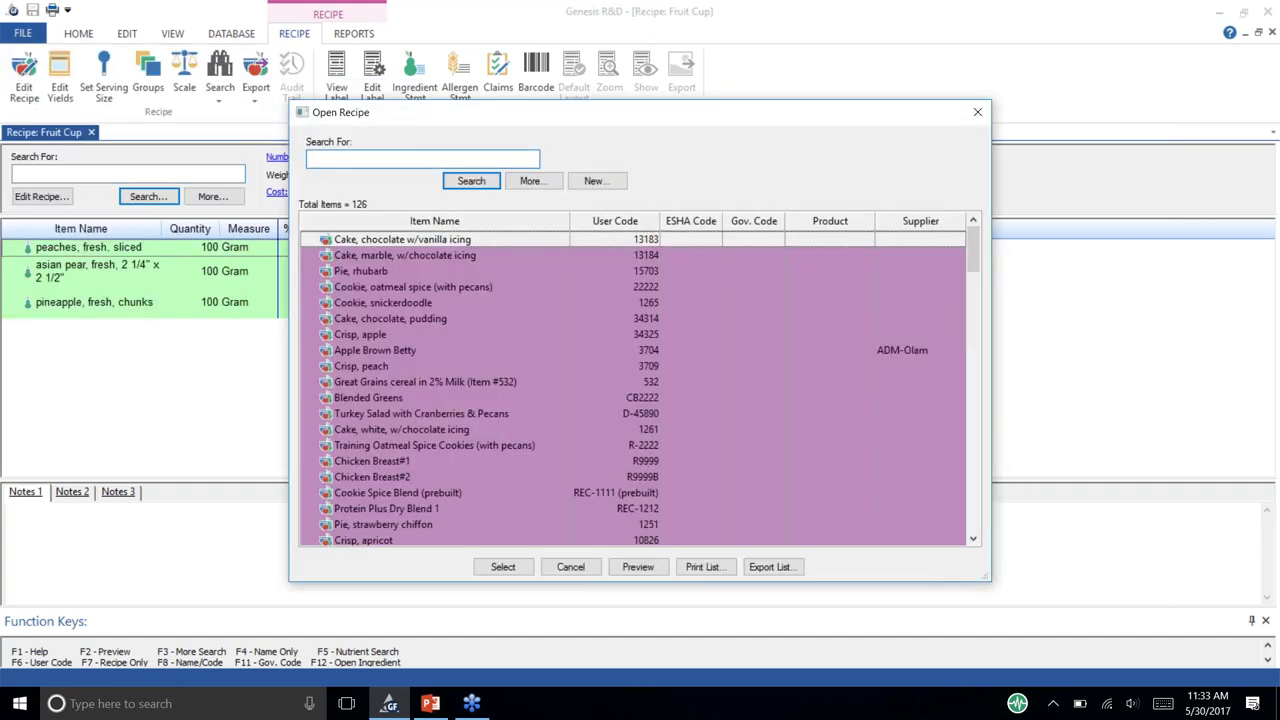
{"action": "key", "text": "Return"}
{"action": "left_click", "coordinate": [448, 258]}
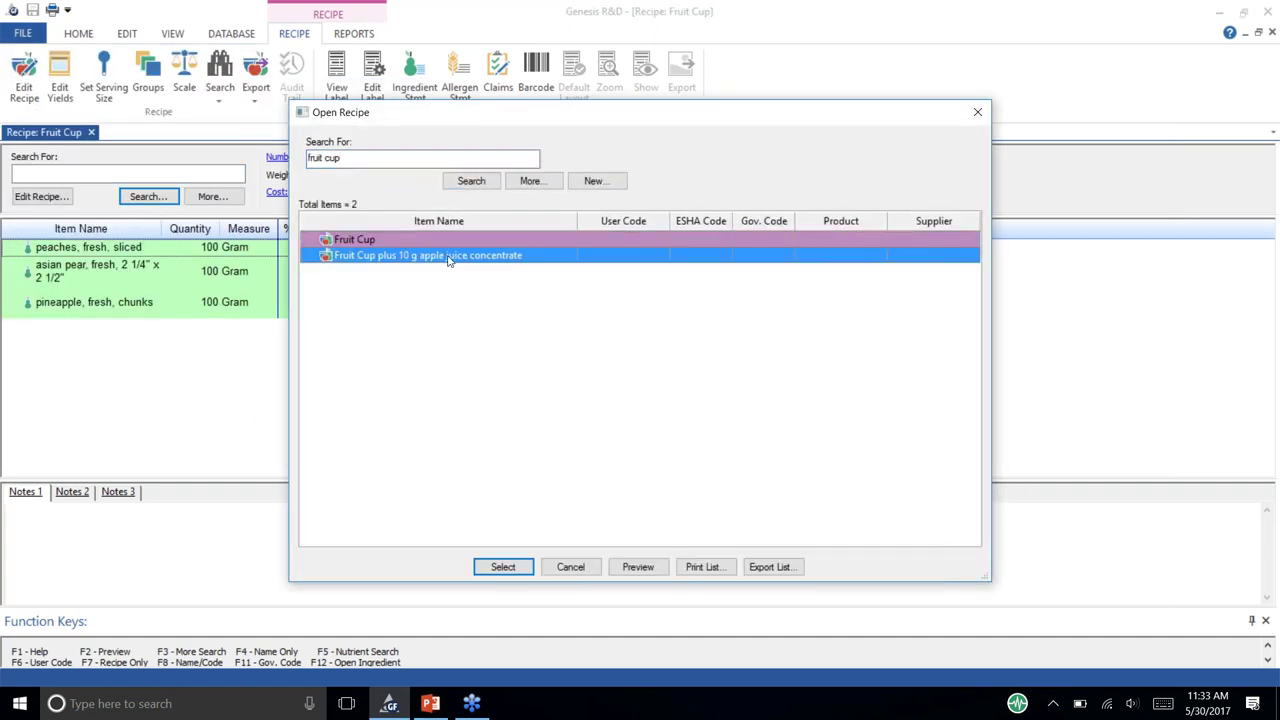
{"action": "left_click", "coordinate": [503, 567]}
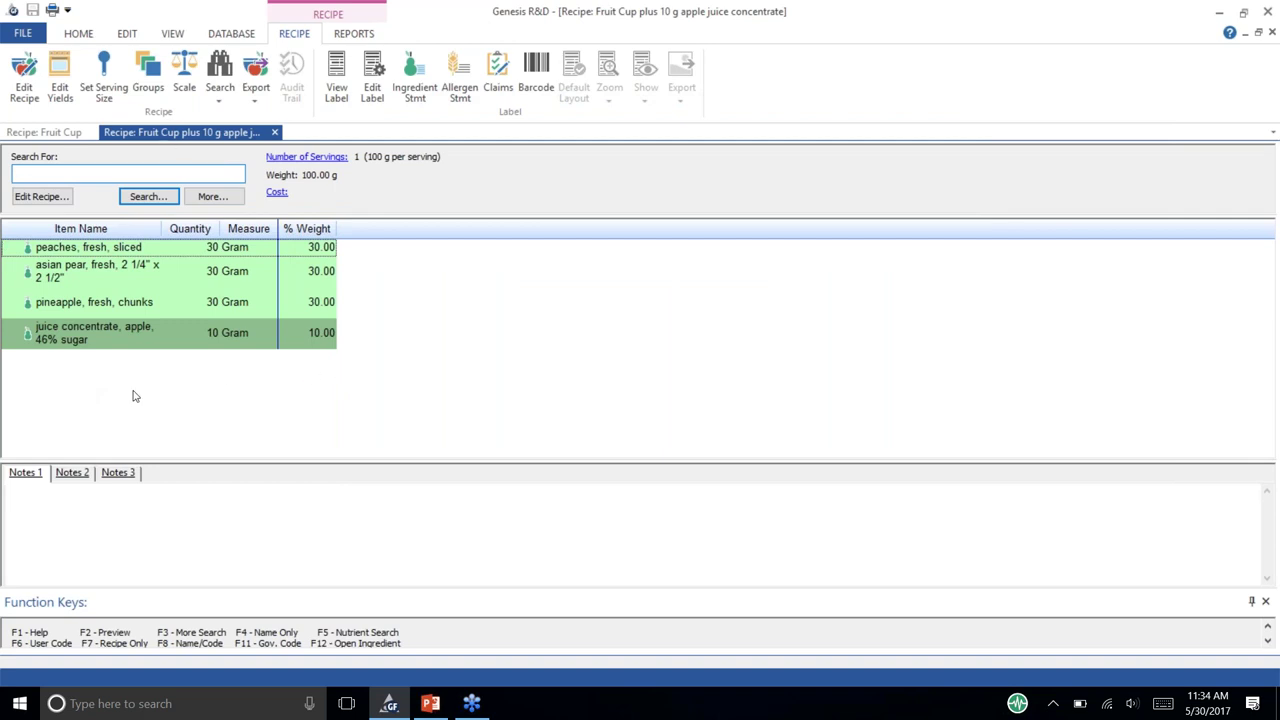
Step: Open the apple juice concentrate, 46% sugar ingredient from the recipe and show its nutrient values
{"action": "left_click", "coordinate": [96, 340]}
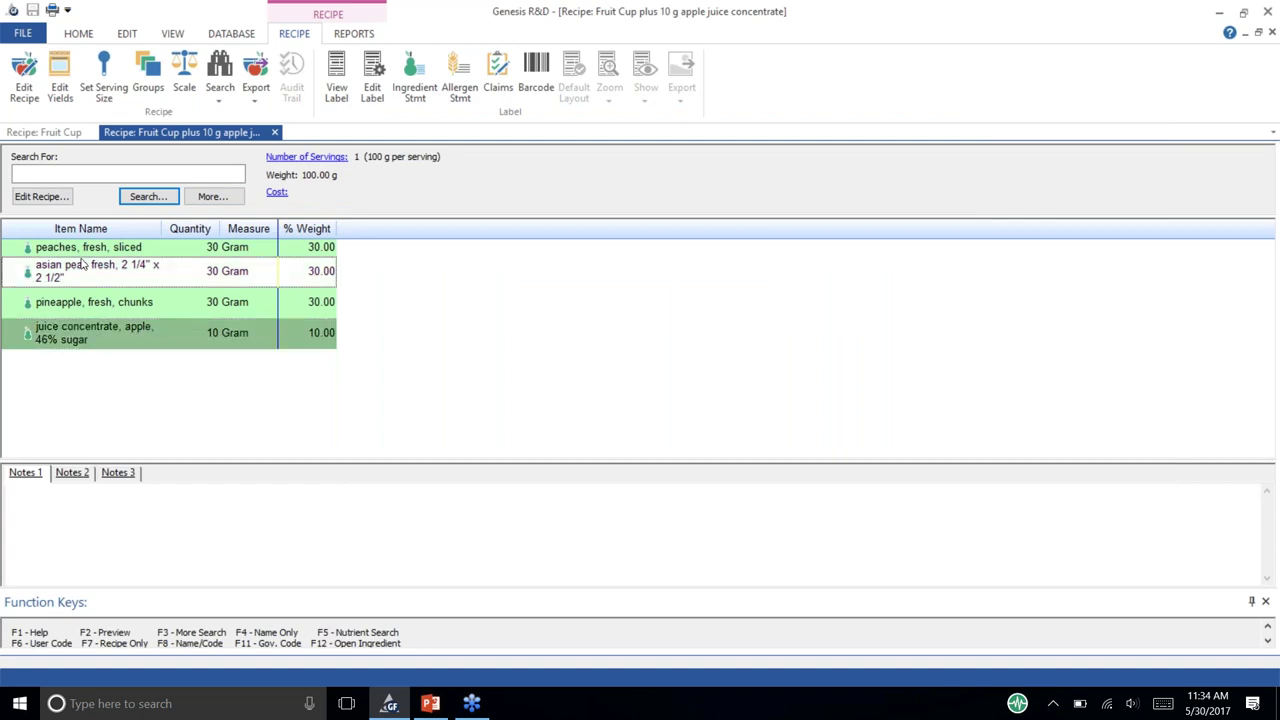
{"action": "right_click", "coordinate": [88, 336]}
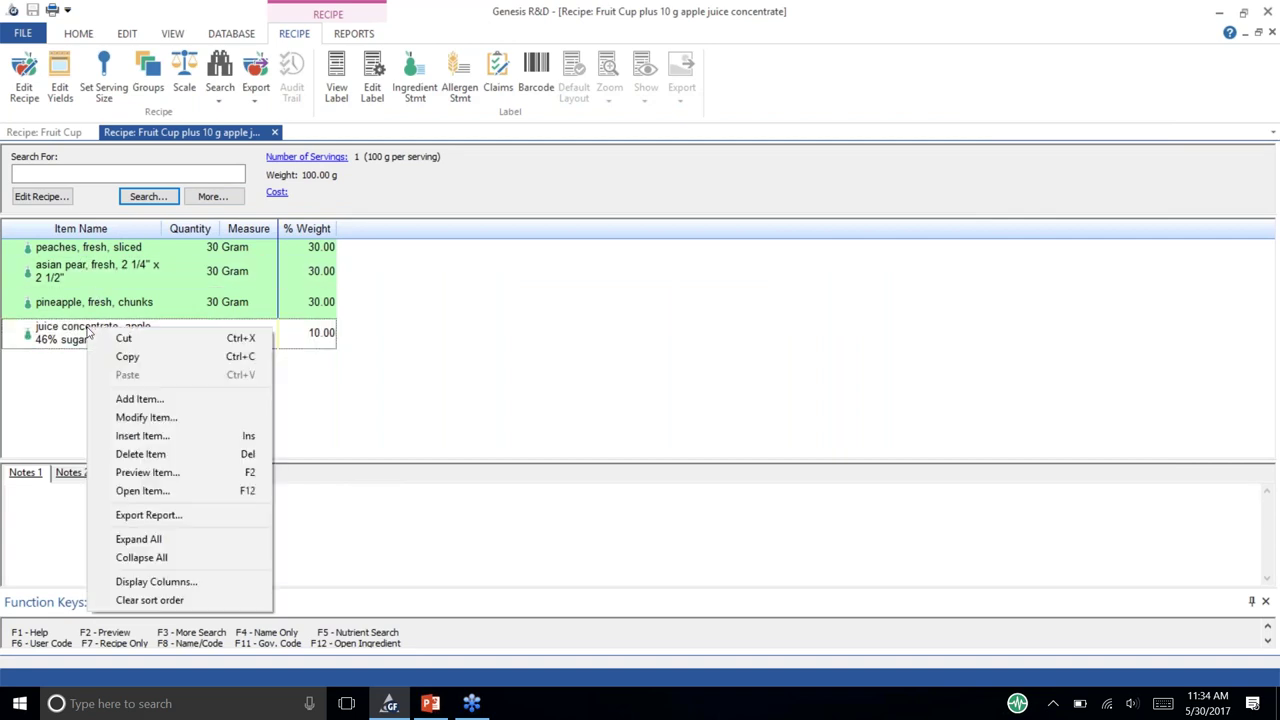
{"action": "left_click", "coordinate": [208, 491]}
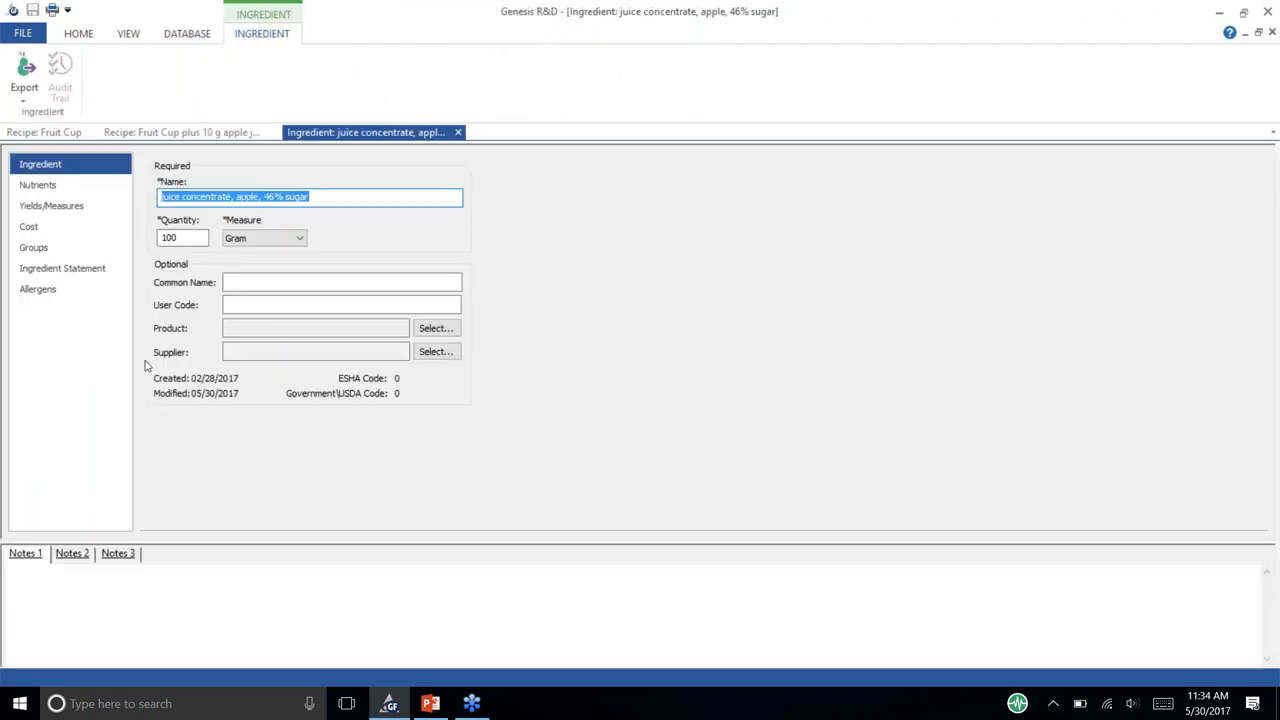
{"action": "left_click", "coordinate": [40, 186]}
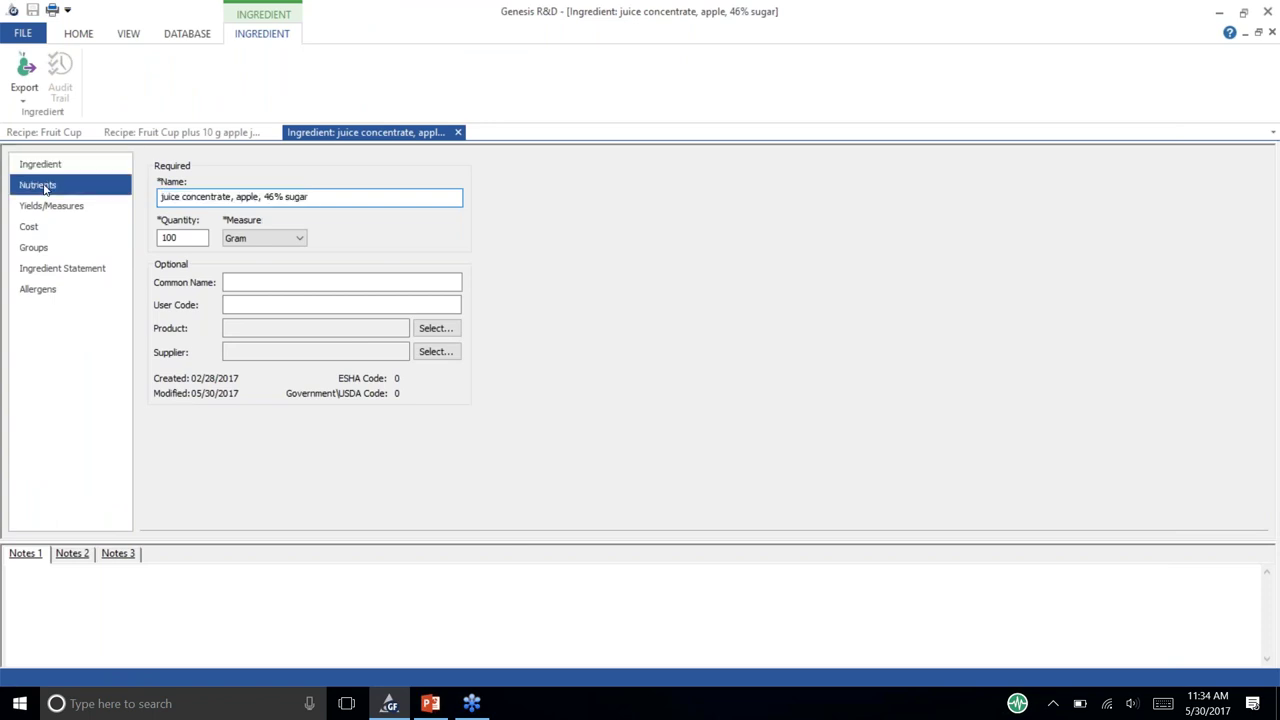
Step: Examine the Total Sugars and Added Sugar values in the juice concentrate's nutrient list
{"action": "left_click", "coordinate": [879, 325]}
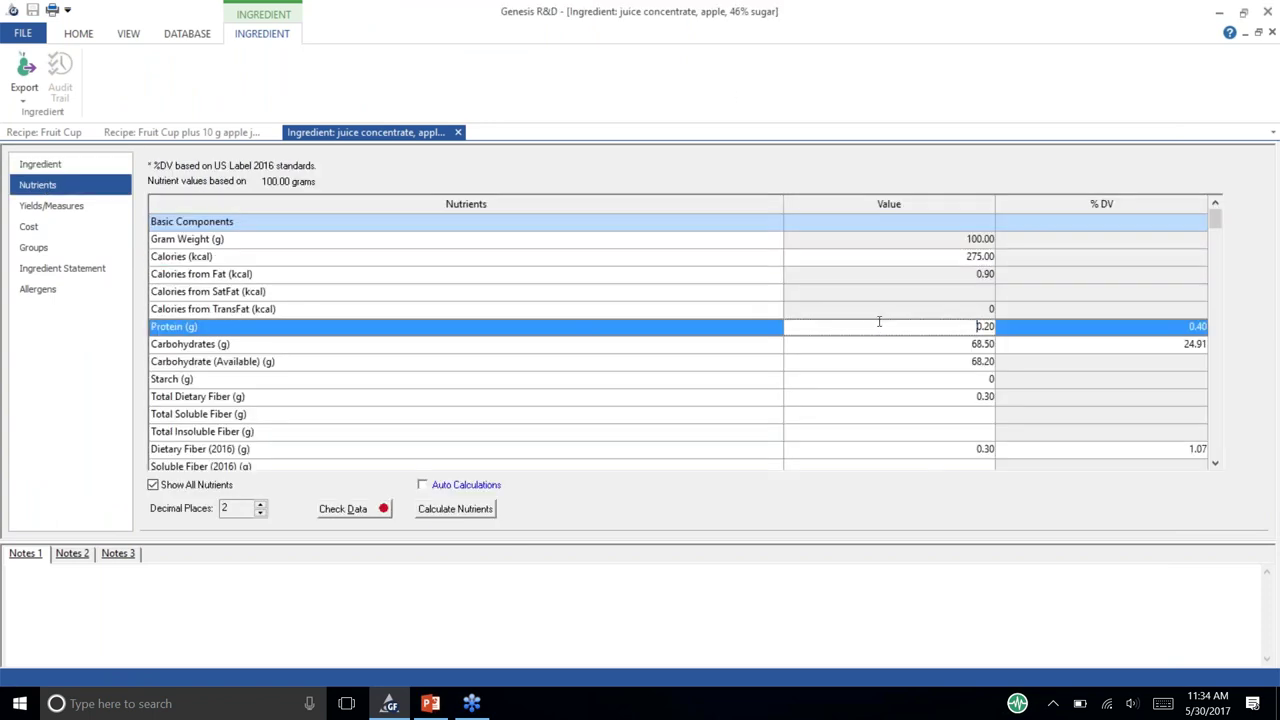
{"action": "key", "text": "Down"}
{"action": "key", "text": "Down"}
{"action": "key", "text": "Down"}
{"action": "key", "text": "Down"}
{"action": "key", "text": "Down"}
{"action": "key", "text": "Down"}
{"action": "key", "text": "Down"}
{"action": "key", "text": "Down"}
{"action": "key", "text": "Down"}
{"action": "key", "text": "Down"}
{"action": "key", "text": "Down"}
{"action": "key", "text": "Down"}
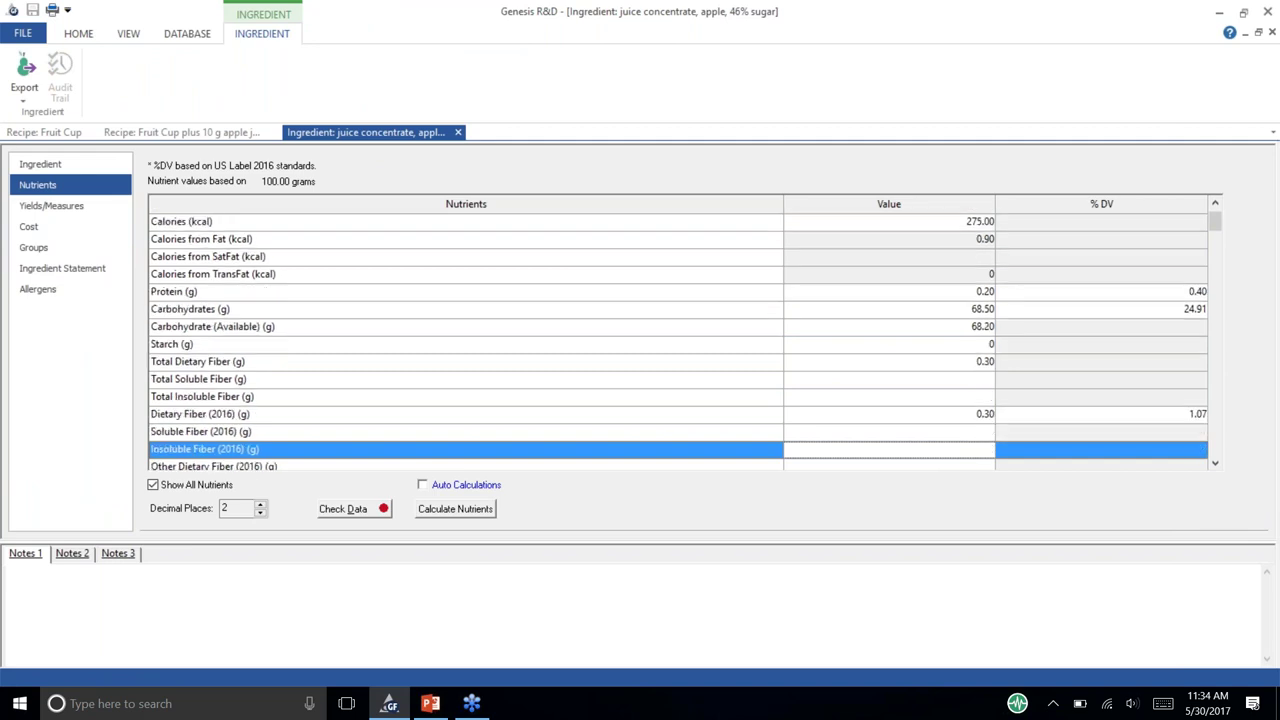
{"action": "key", "text": "Down"}
{"action": "key", "text": "Down"}
{"action": "key", "text": "Down"}
{"action": "key", "text": "Down"}
{"action": "key", "text": "Down"}
{"action": "key", "text": "Down"}
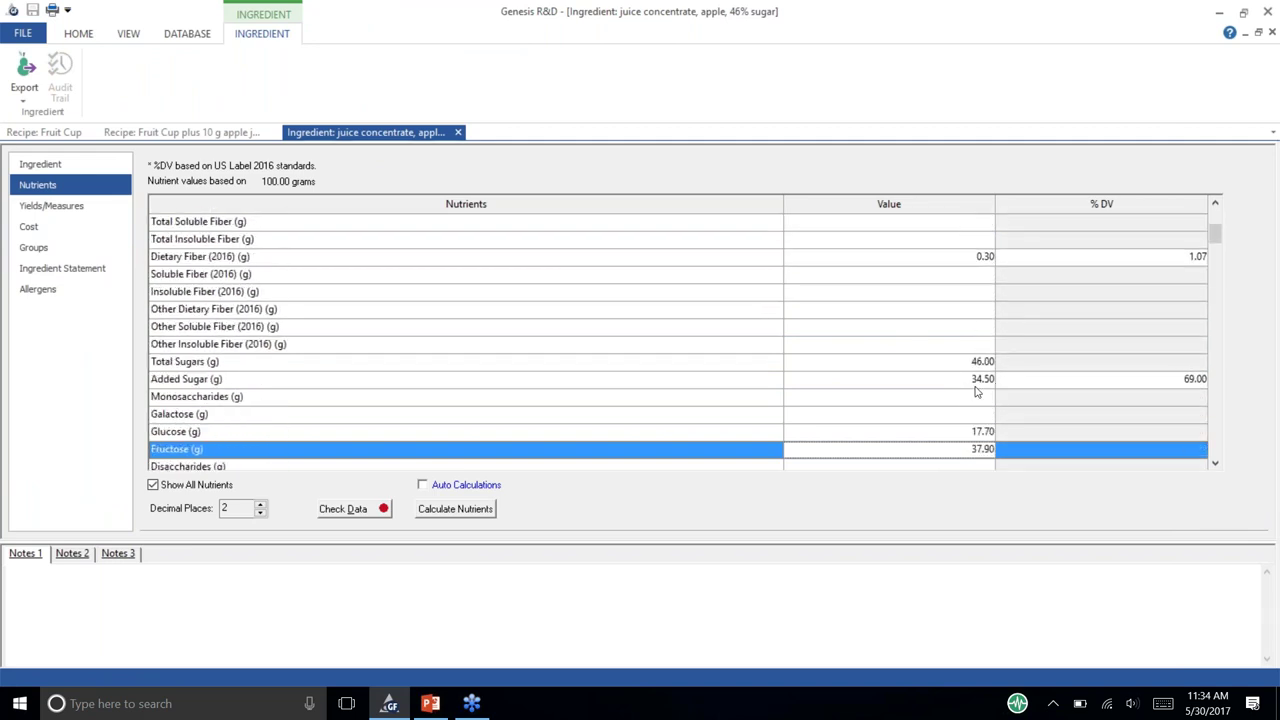
{"action": "left_click", "coordinate": [978, 379]}
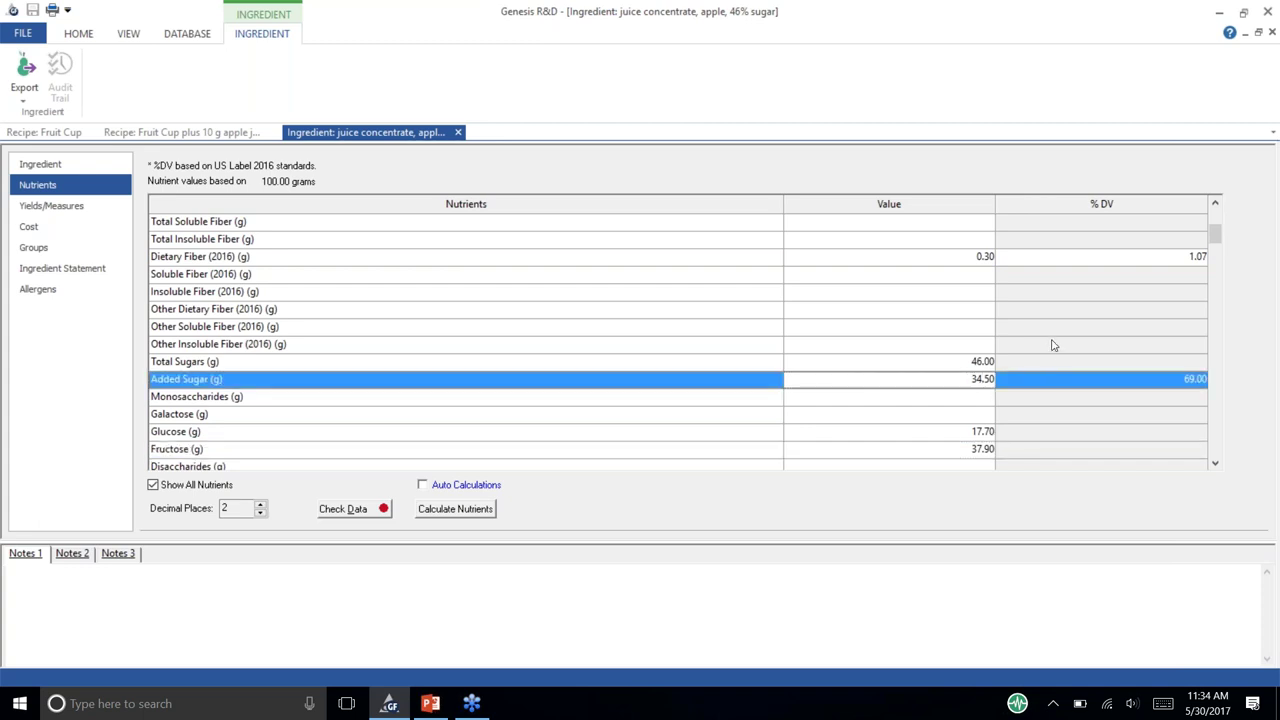
{"action": "left_click", "coordinate": [976, 379]}
Step: Compare the juice concentrate's Total Sugars and Added Sugar values against its name and base quantity, and close the ingredient
{"action": "left_click", "coordinate": [86, 164]}
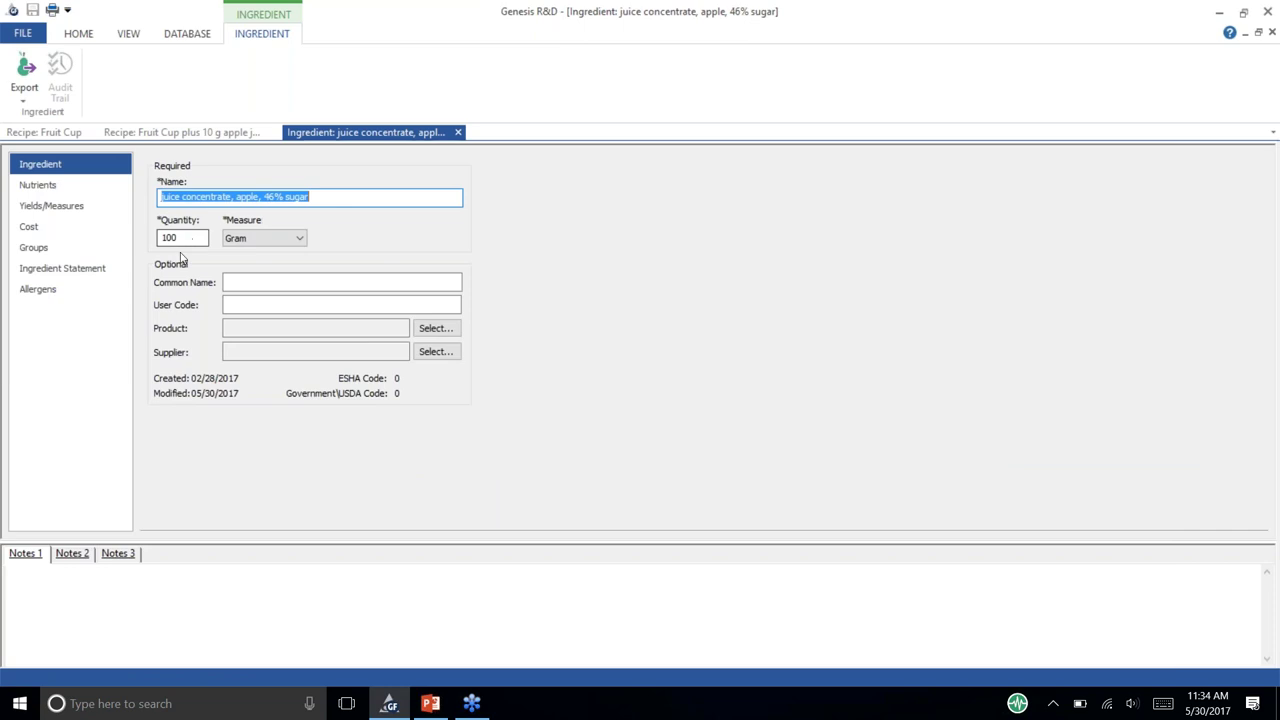
{"action": "left_click", "coordinate": [102, 189]}
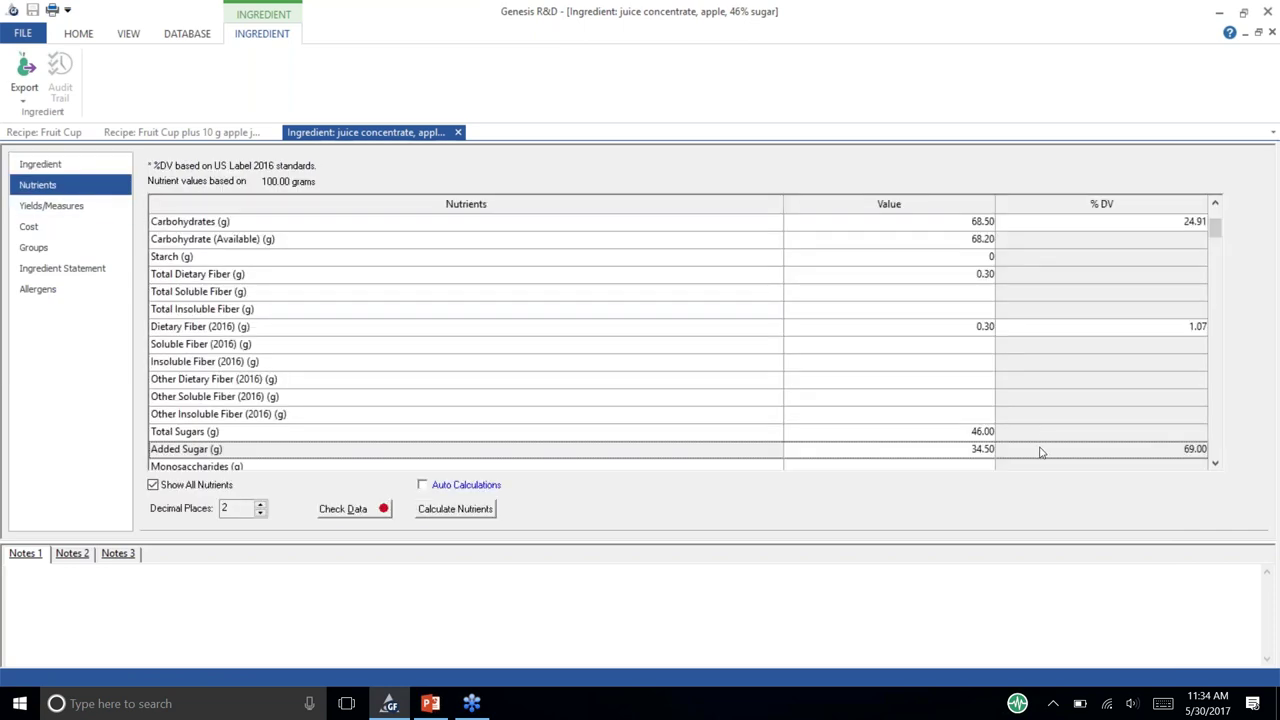
{"action": "left_click", "coordinate": [967, 454]}
{"action": "scroll", "coordinate": [930, 457], "scroll_direction": "down", "scroll_amount": 1}
{"action": "left_click", "coordinate": [948, 378]}
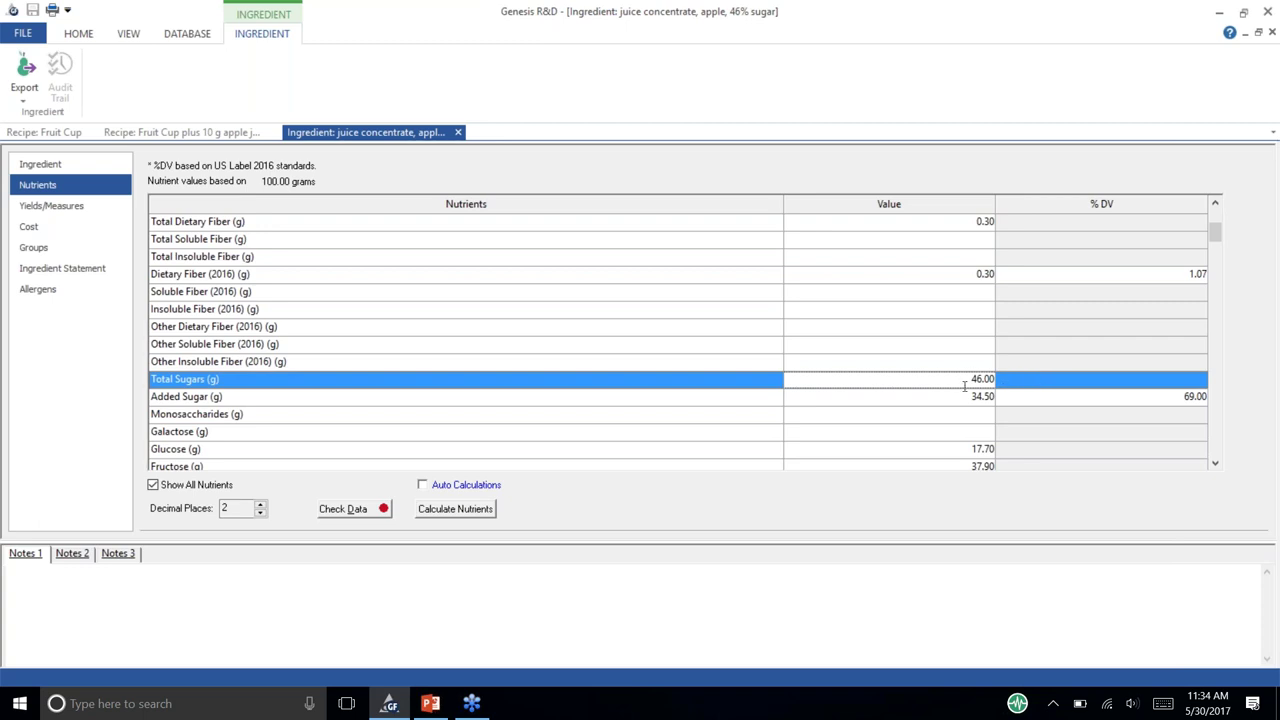
{"action": "left_click", "coordinate": [948, 398]}
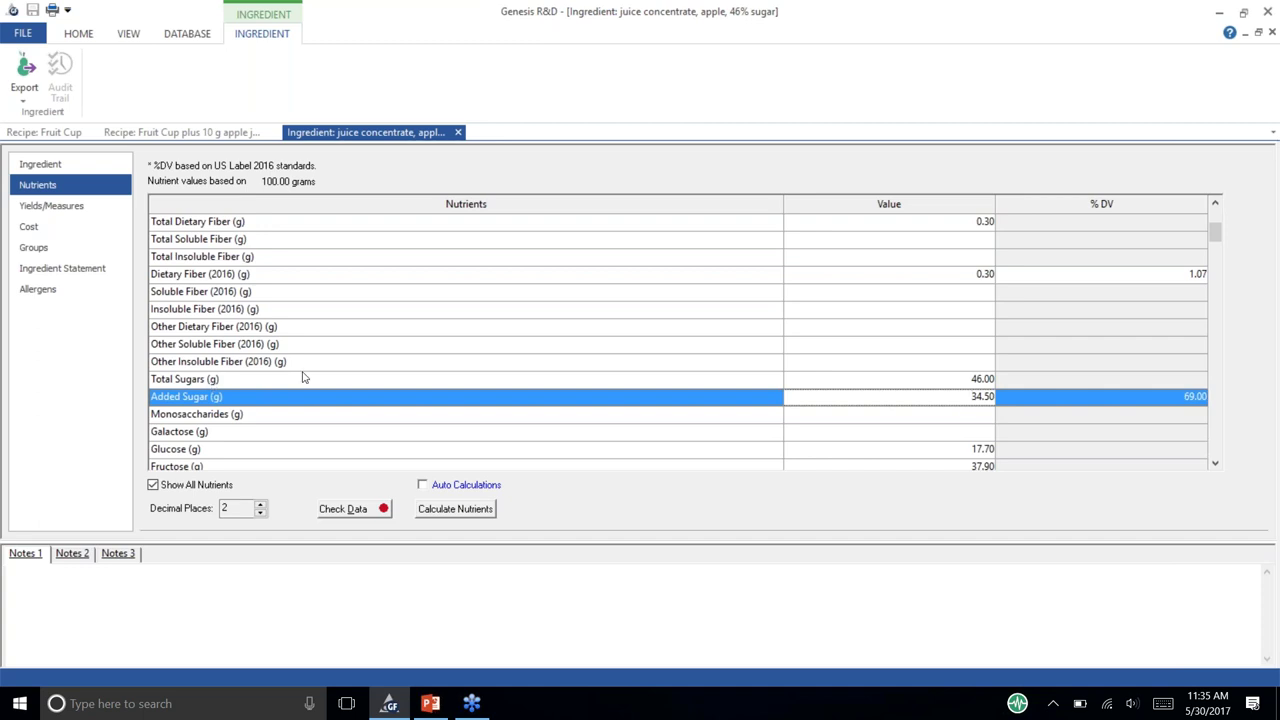
{"action": "left_click", "coordinate": [458, 133]}
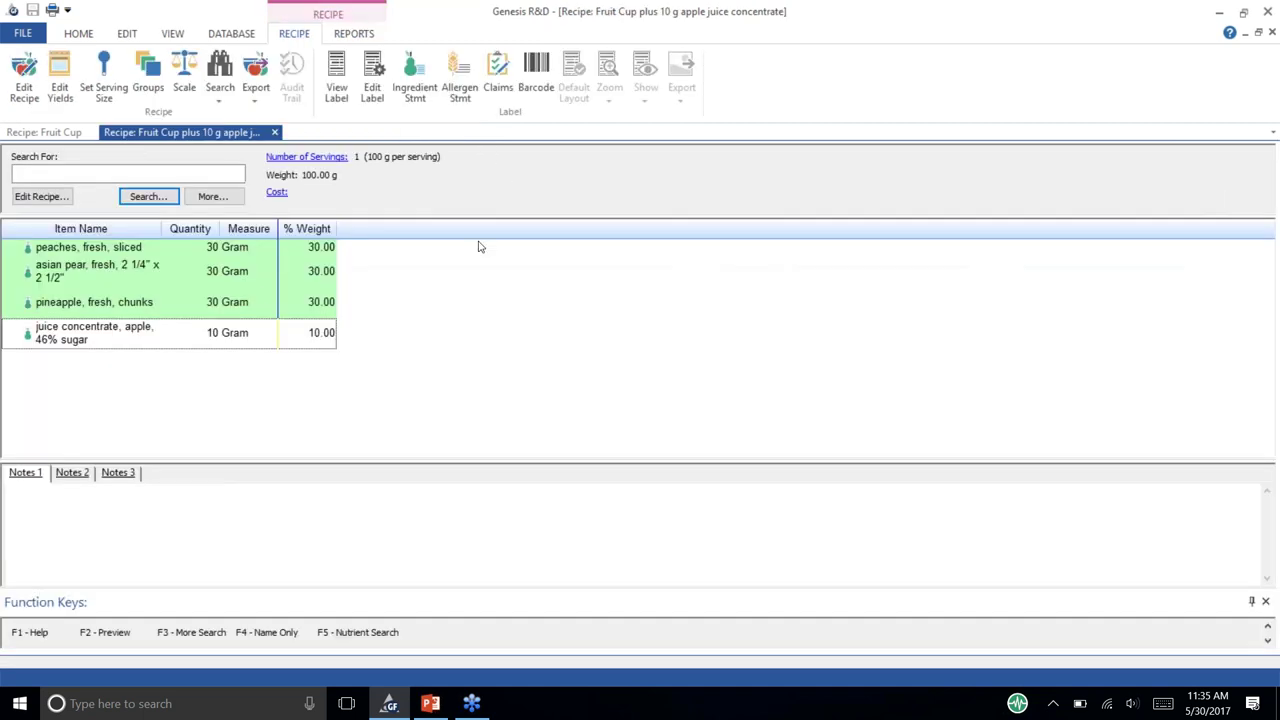
Step: Select us_label 2016-mandatory as the nutrients to view, with the Fruit Cup recipe active
{"action": "left_click", "coordinate": [30, 132]}
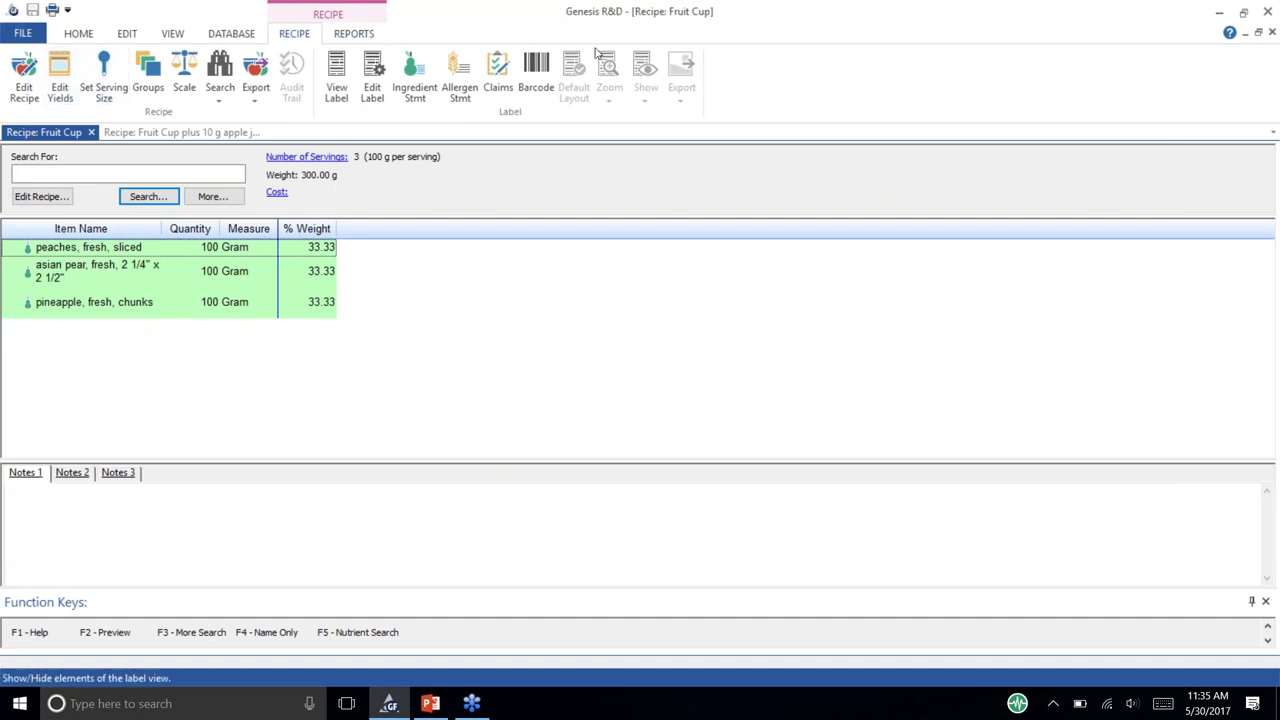
{"action": "left_click", "coordinate": [86, 37]}
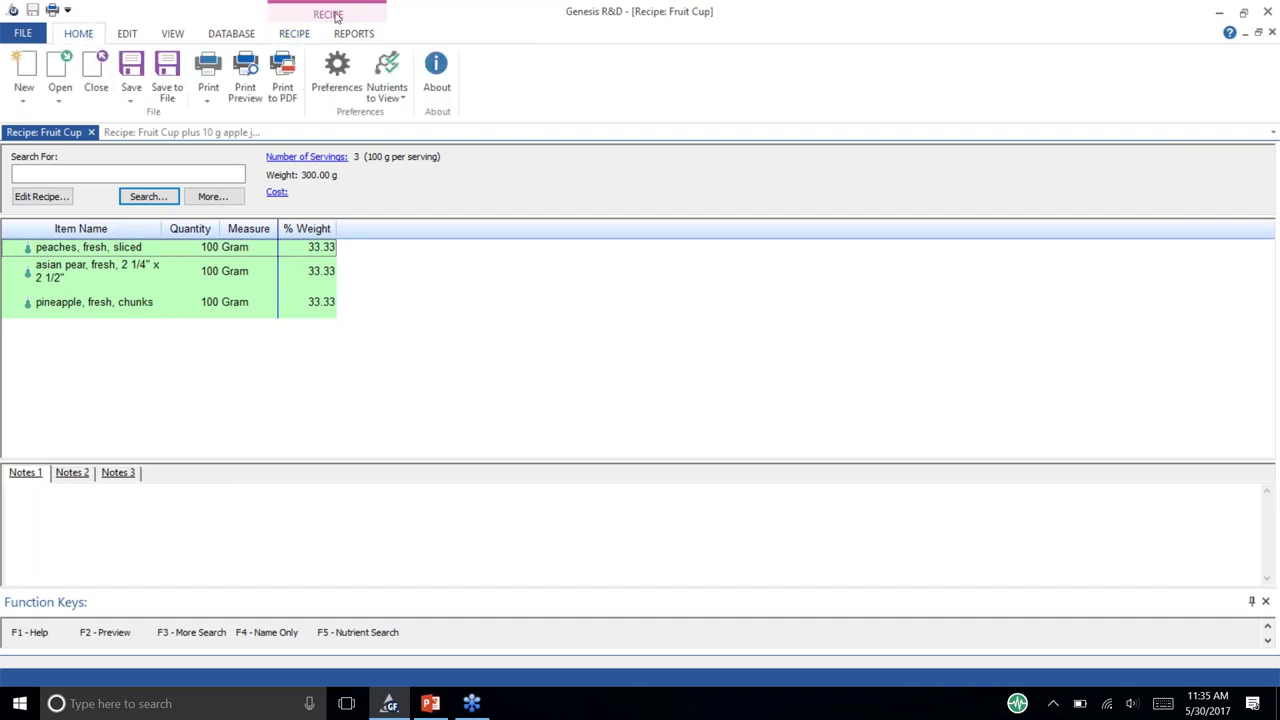
{"action": "left_click", "coordinate": [387, 85]}
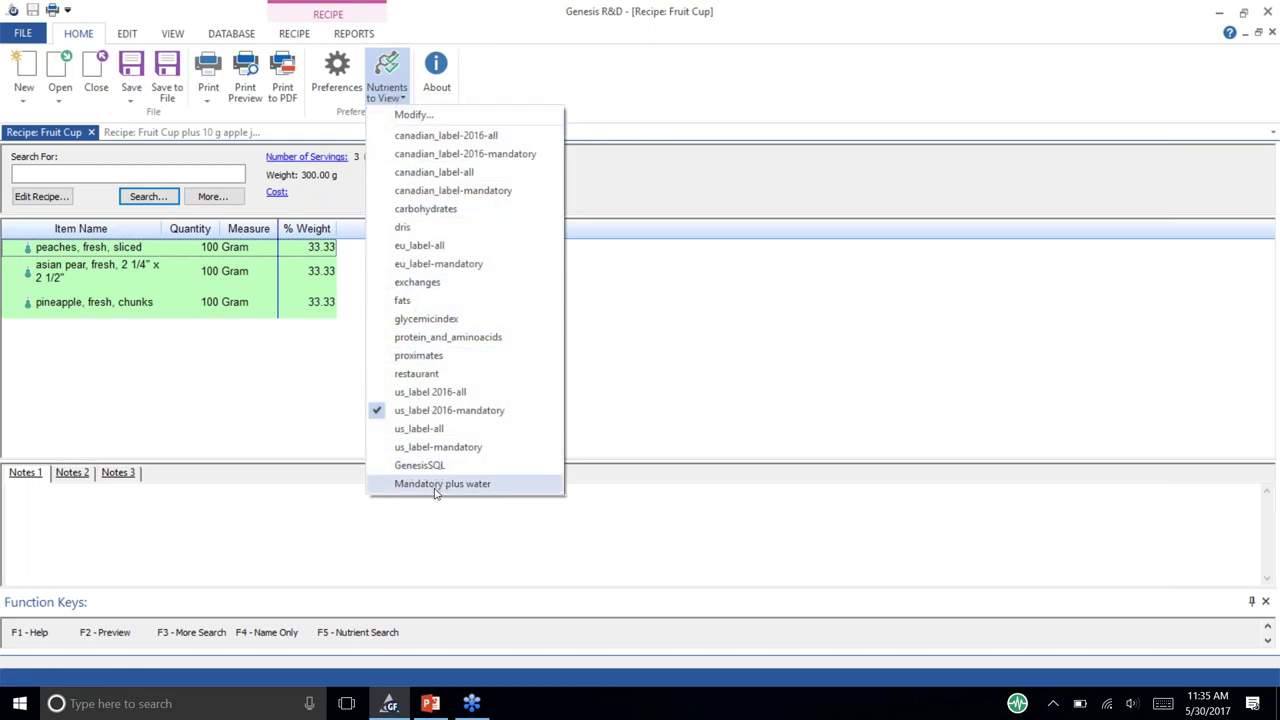
{"action": "left_click", "coordinate": [512, 418]}
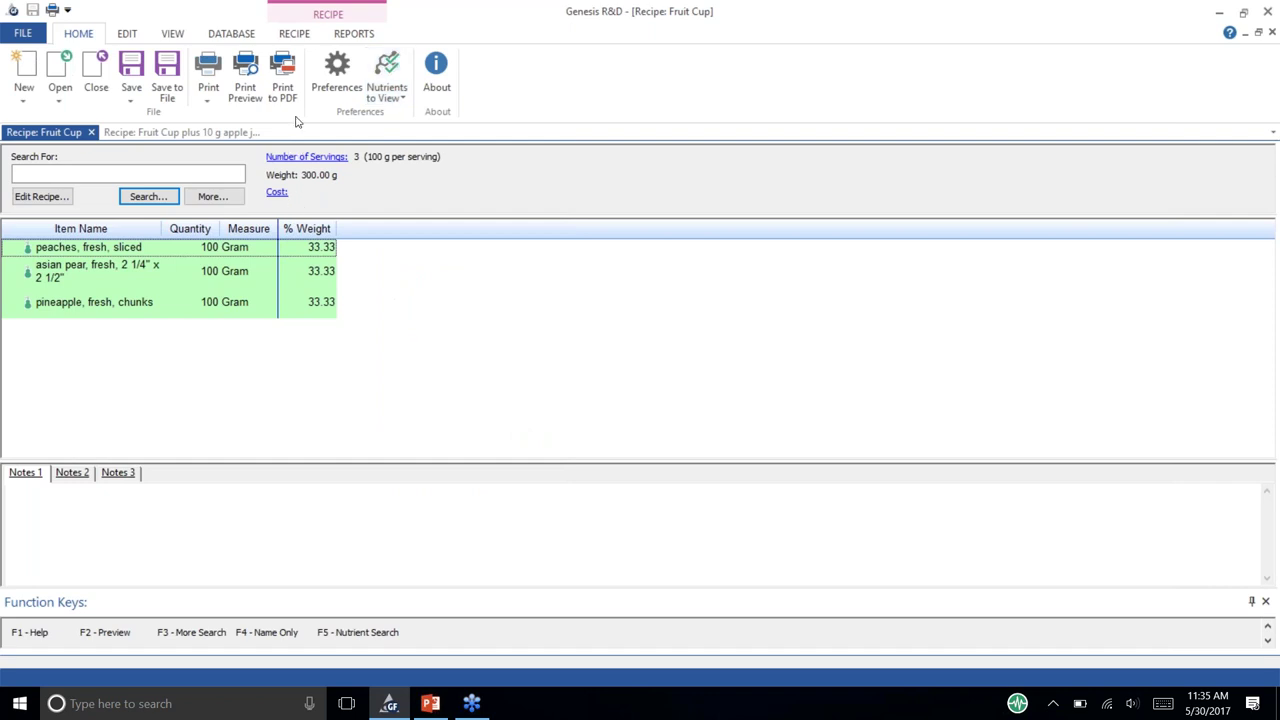
Step: Generate Spreadsheet reports for the Fruit Cup recipe and the Fruit Cup plus 10 g apple juice concentrate recipe
{"action": "left_click", "coordinate": [348, 36]}
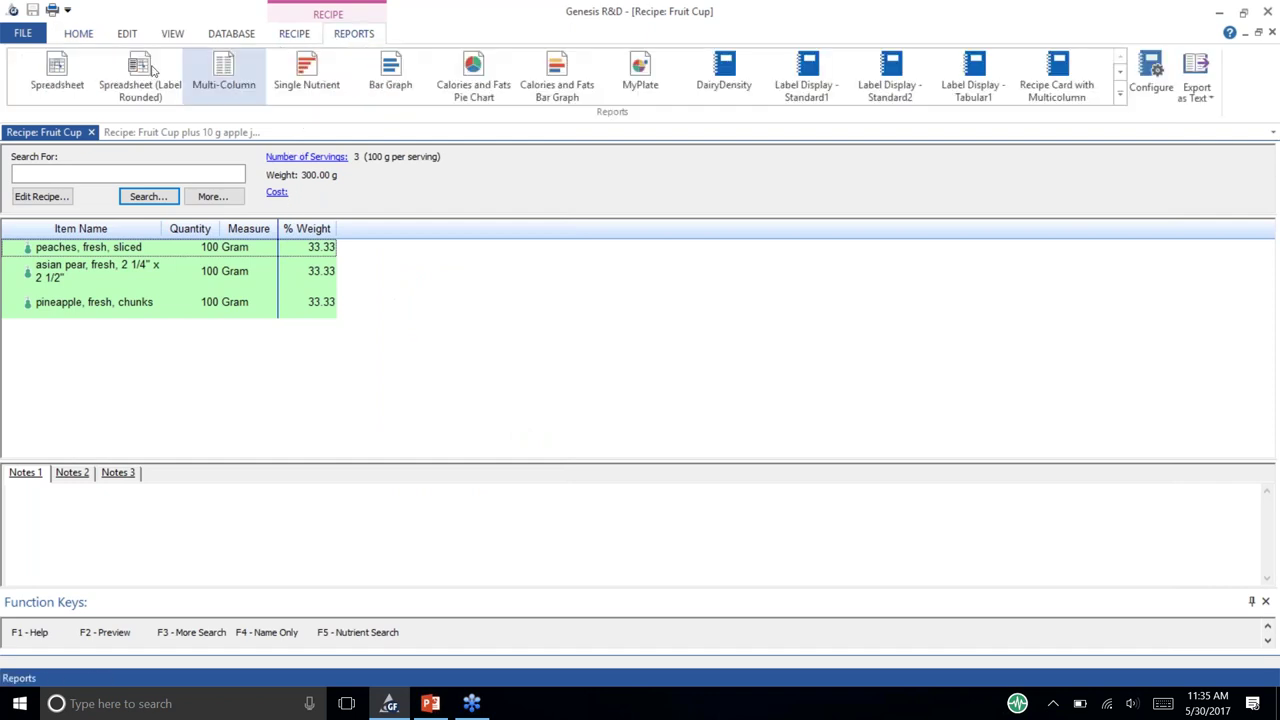
{"action": "left_click", "coordinate": [68, 80]}
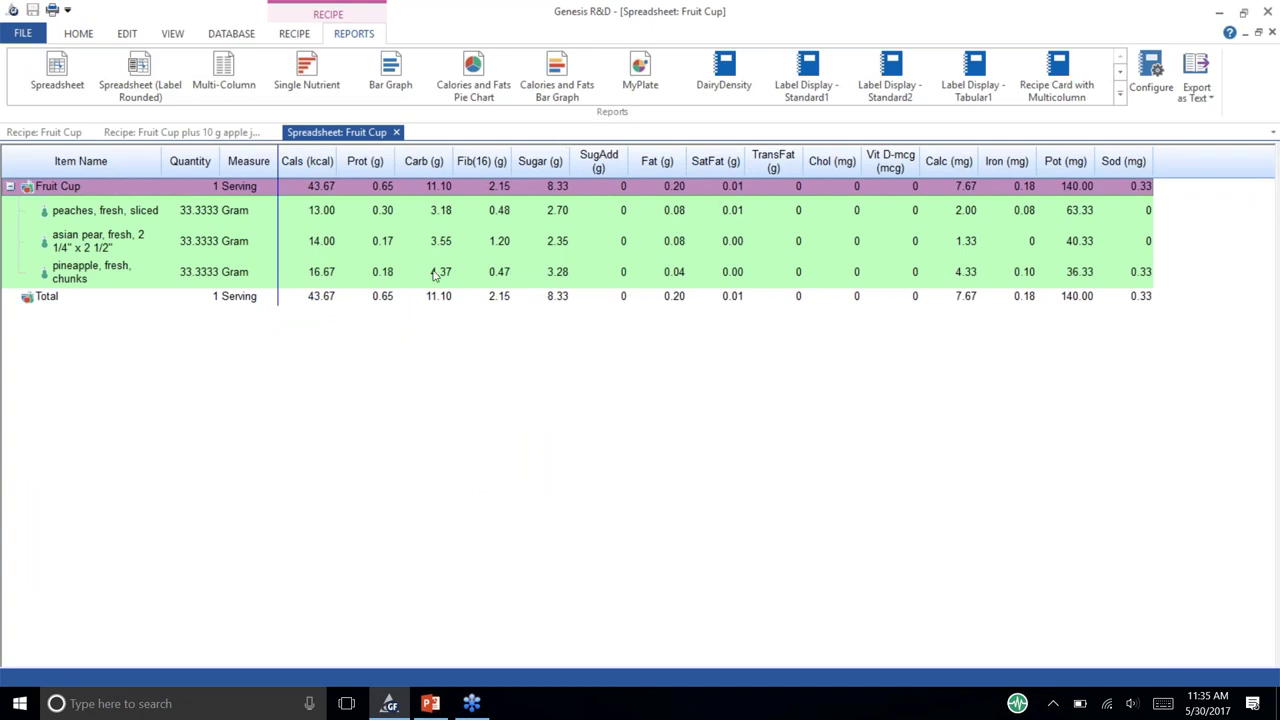
{"action": "left_click", "coordinate": [138, 137]}
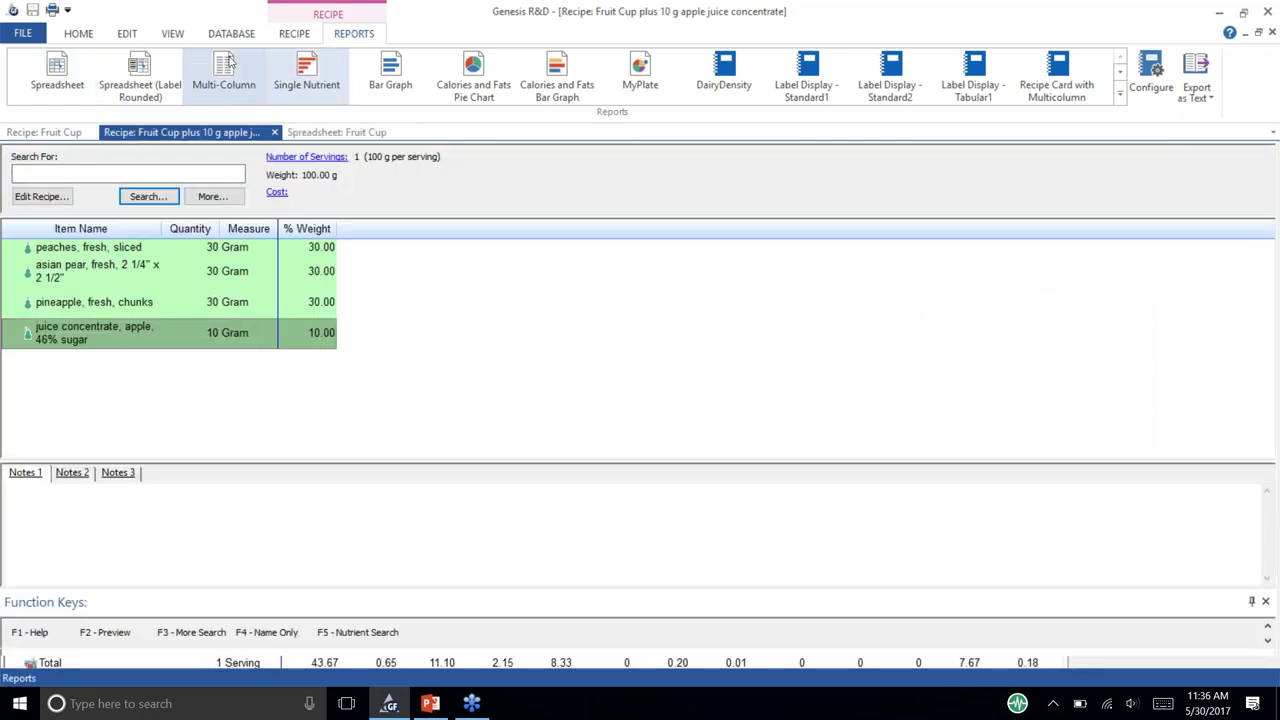
{"action": "left_click", "coordinate": [60, 72]}
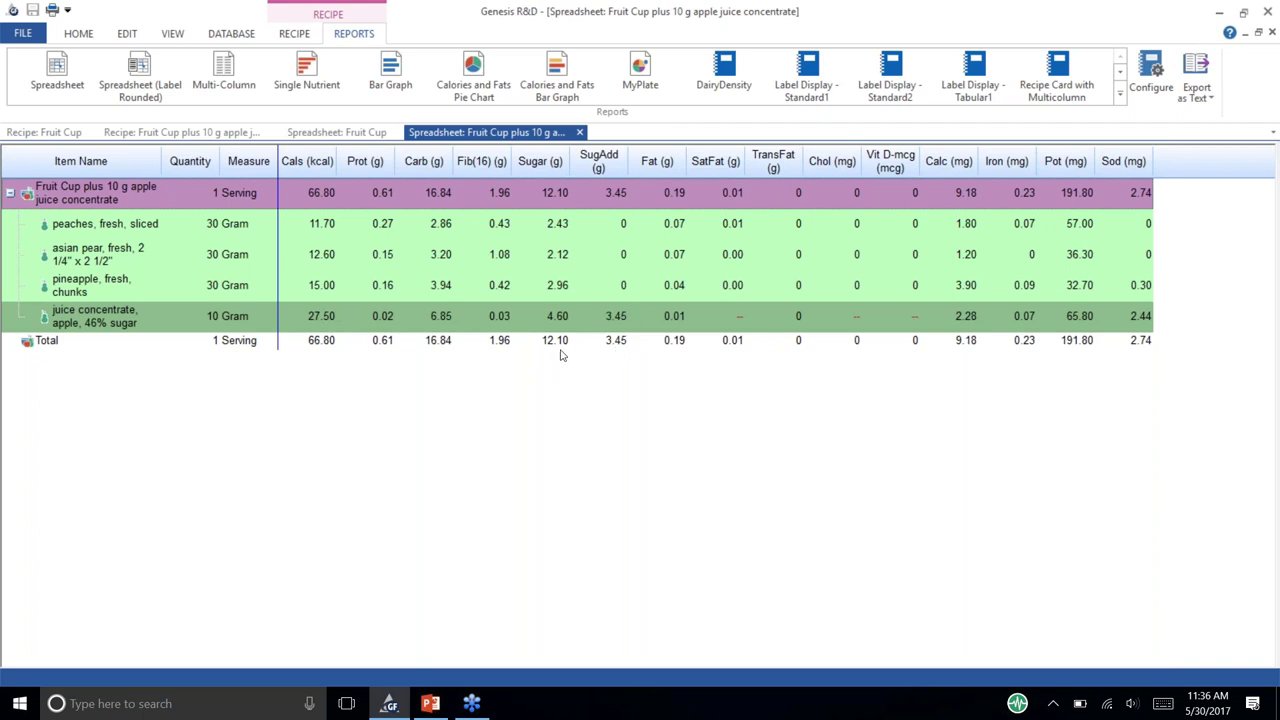
Step: Show the nutrition labels of the Fruit Cup recipe and the Fruit Cup plus 10 g apple juice concentrate recipe
{"action": "left_click", "coordinate": [295, 35]}
{"action": "left_click", "coordinate": [40, 132]}
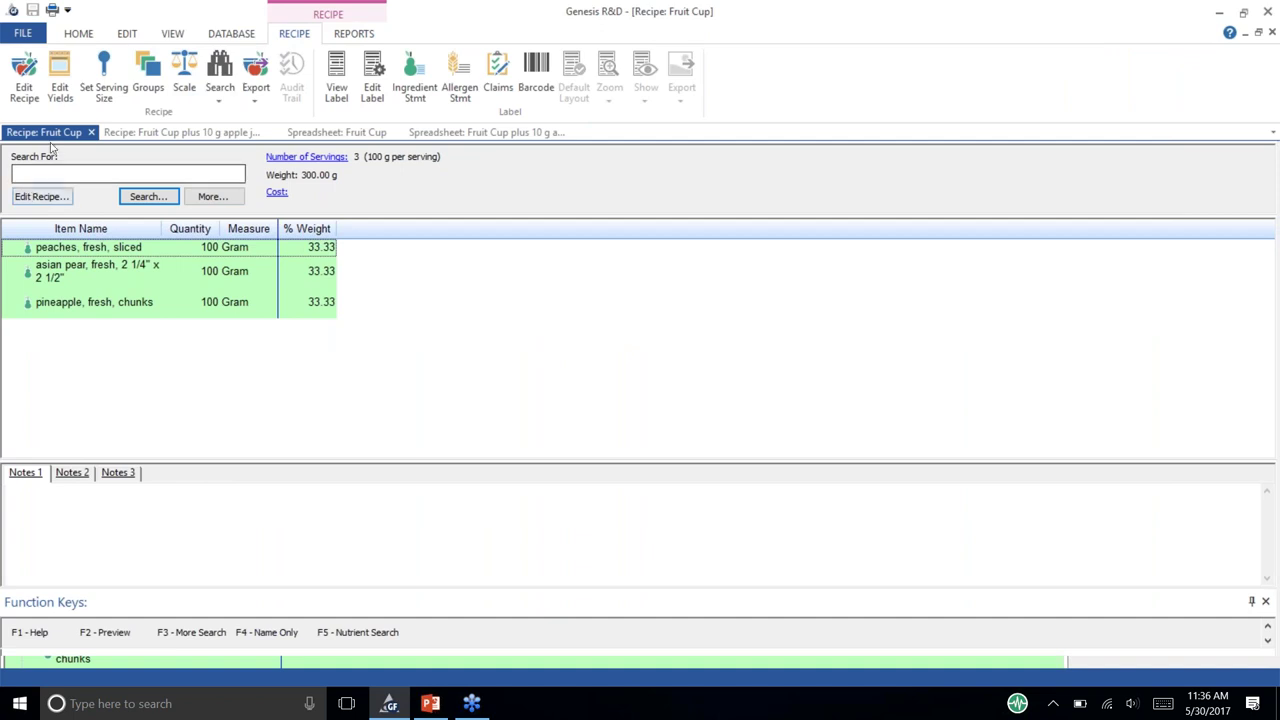
{"action": "left_click", "coordinate": [336, 90]}
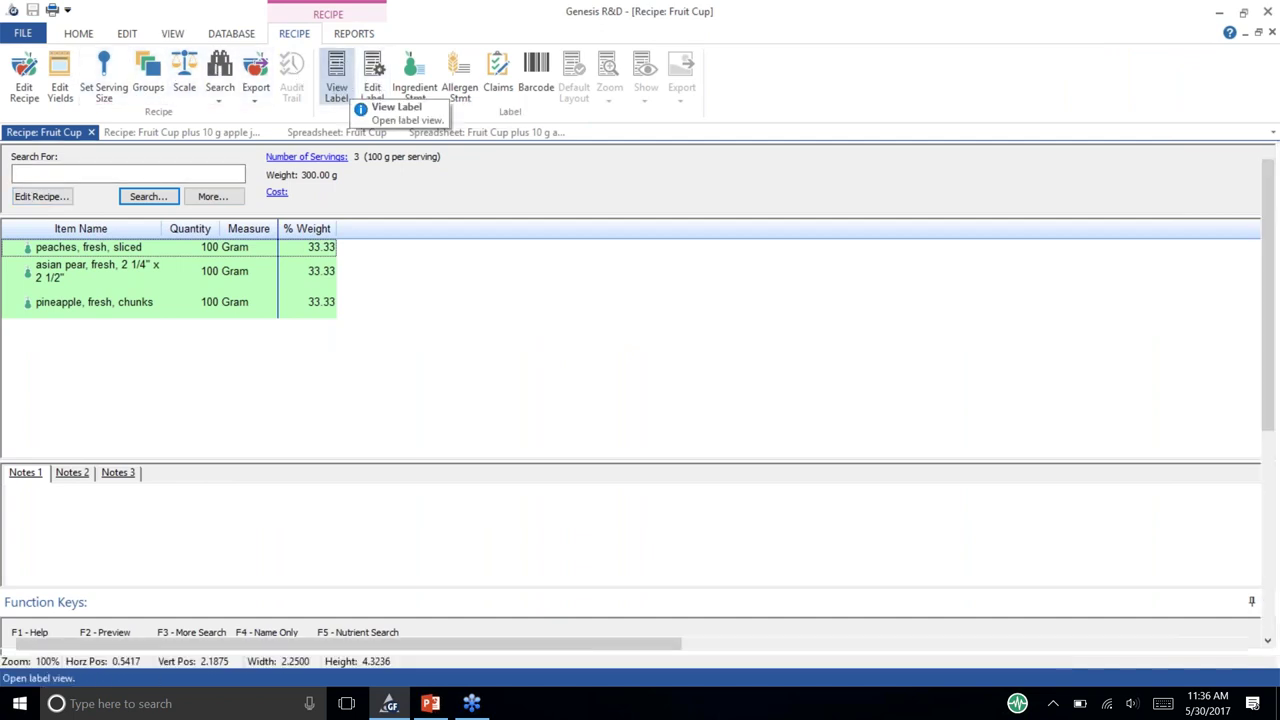
{"action": "scroll", "coordinate": [317, 405], "scroll_direction": "down", "scroll_amount": 2}
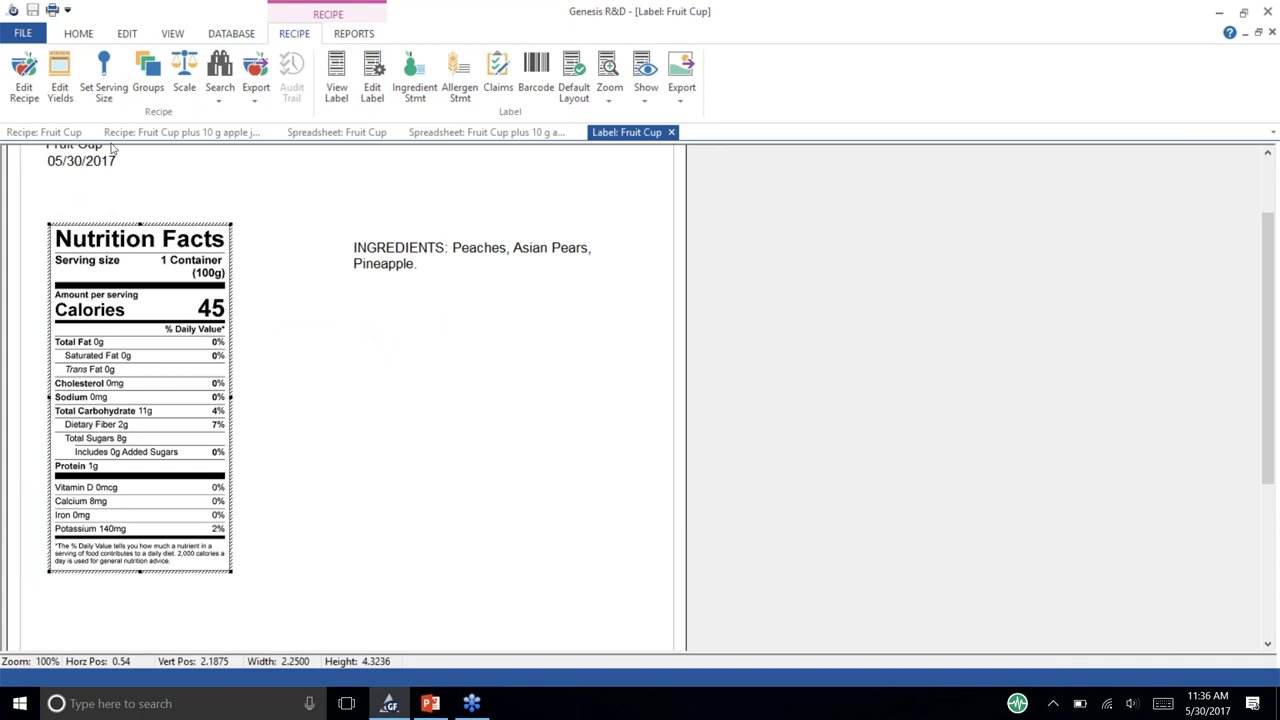
{"action": "left_click", "coordinate": [200, 132]}
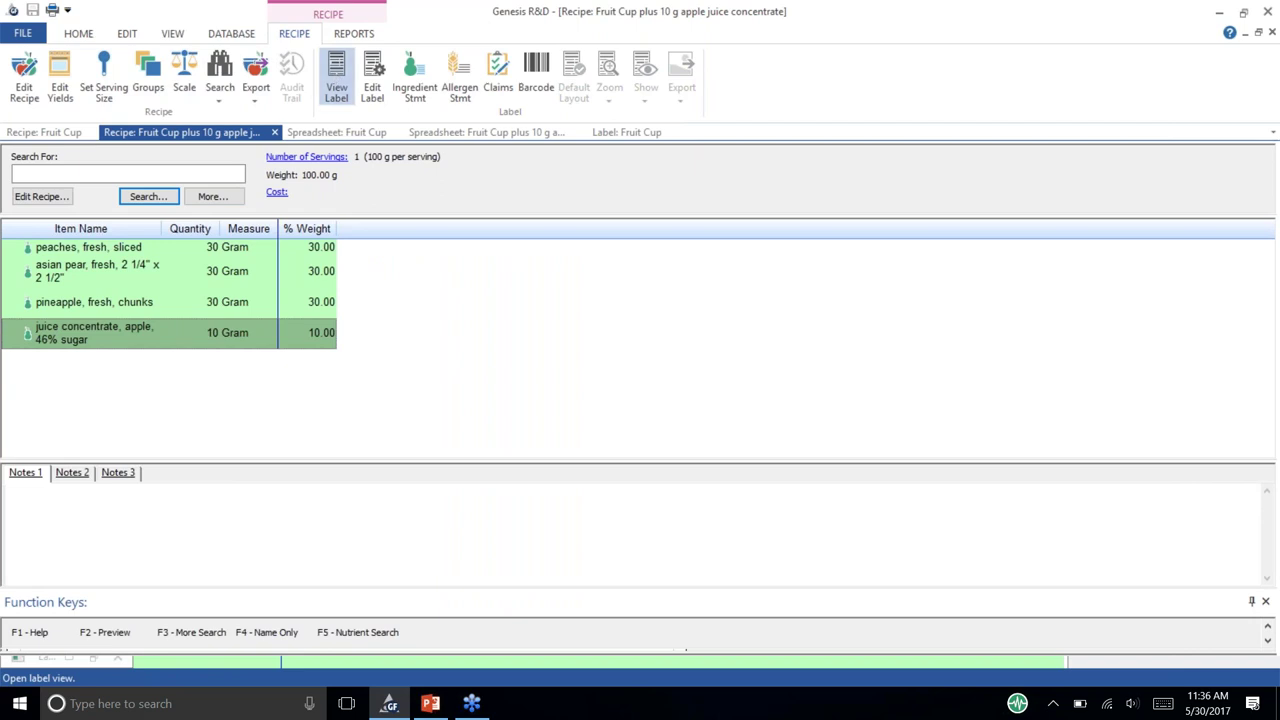
{"action": "left_click", "coordinate": [336, 78]}
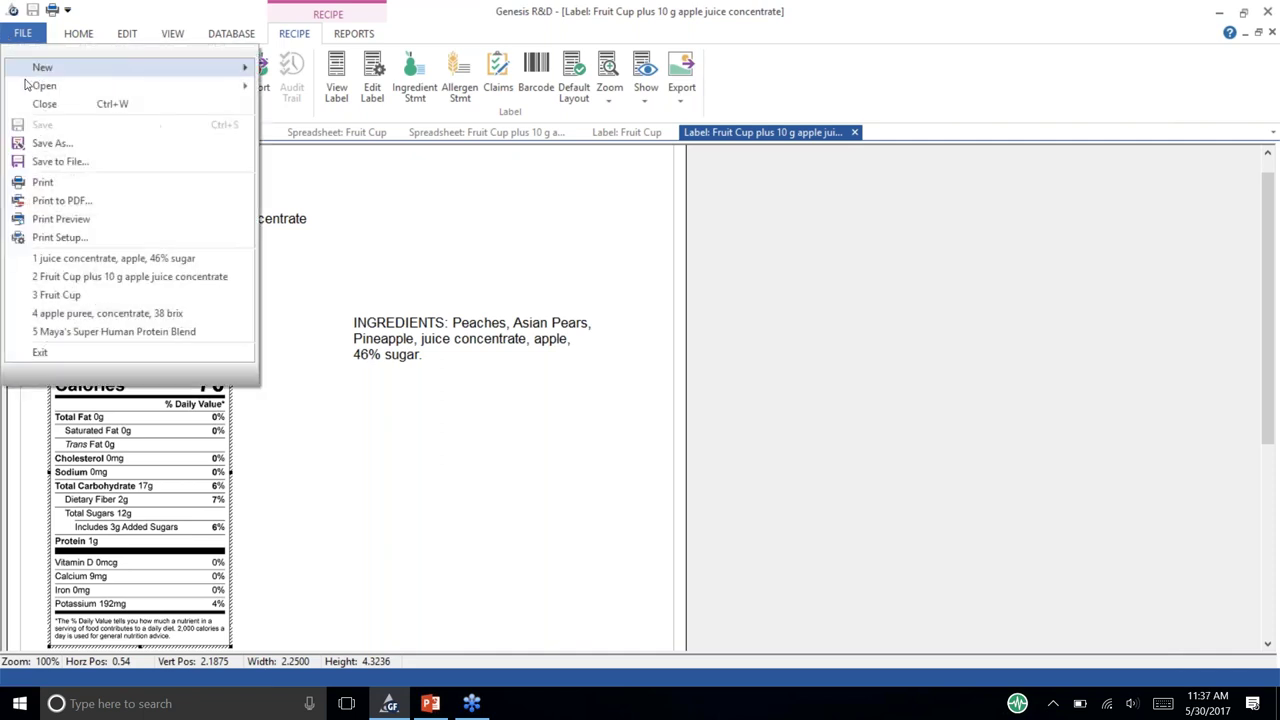
Step: Start a nutrient search in the Open Ingredient dialog, clear its nutrient list and select Added Sugar as the search nutrient
{"action": "mouse_move", "coordinate": [60, 86]}
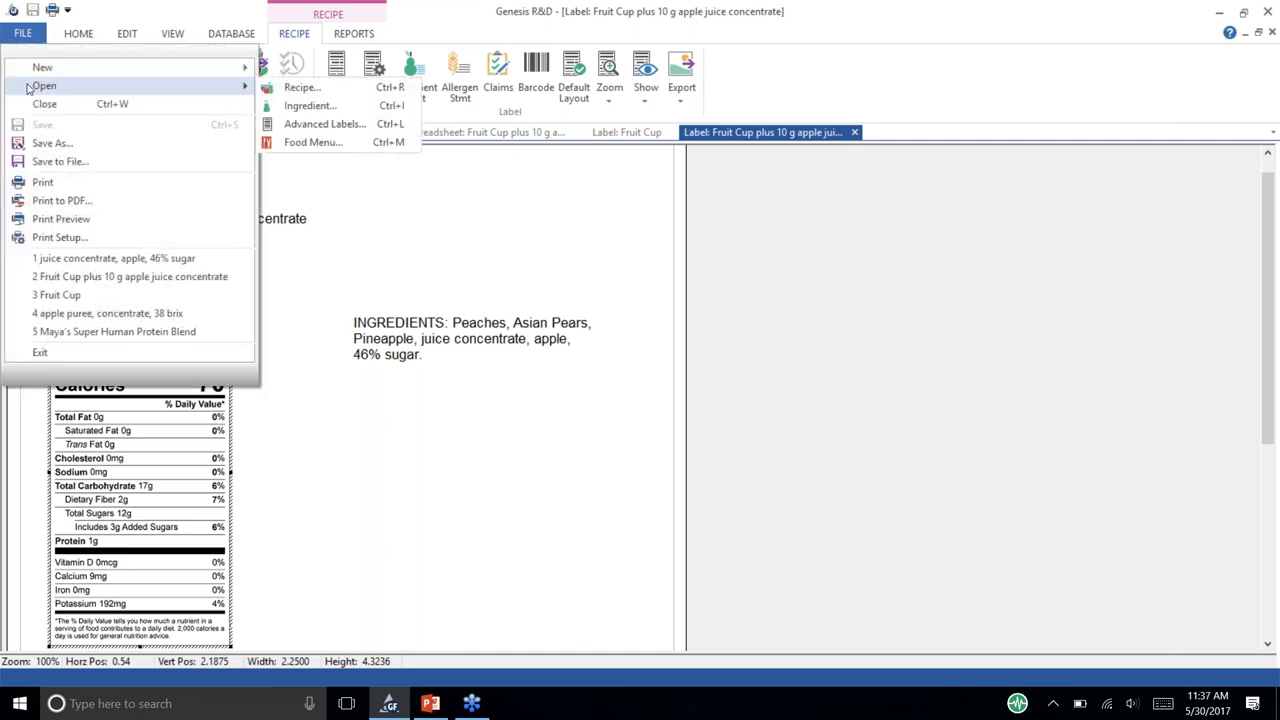
{"action": "left_click", "coordinate": [290, 106]}
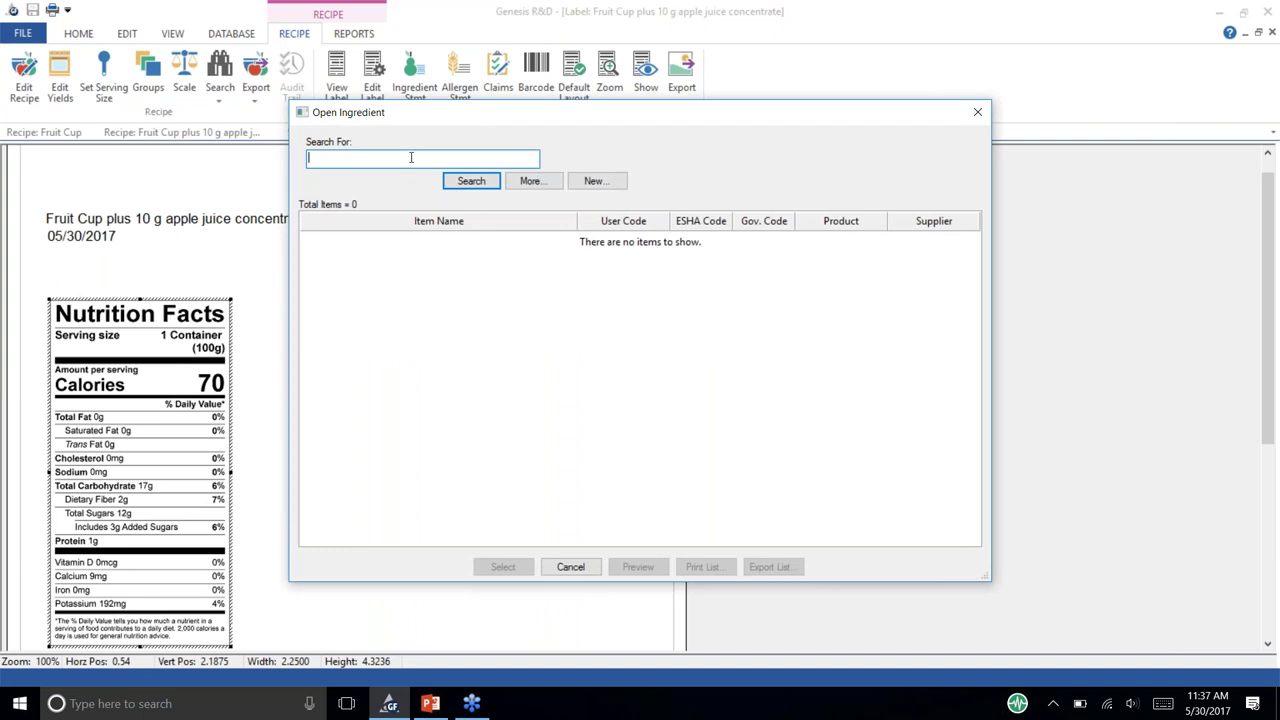
{"action": "key", "text": "XF86MonBrightnessUp"}
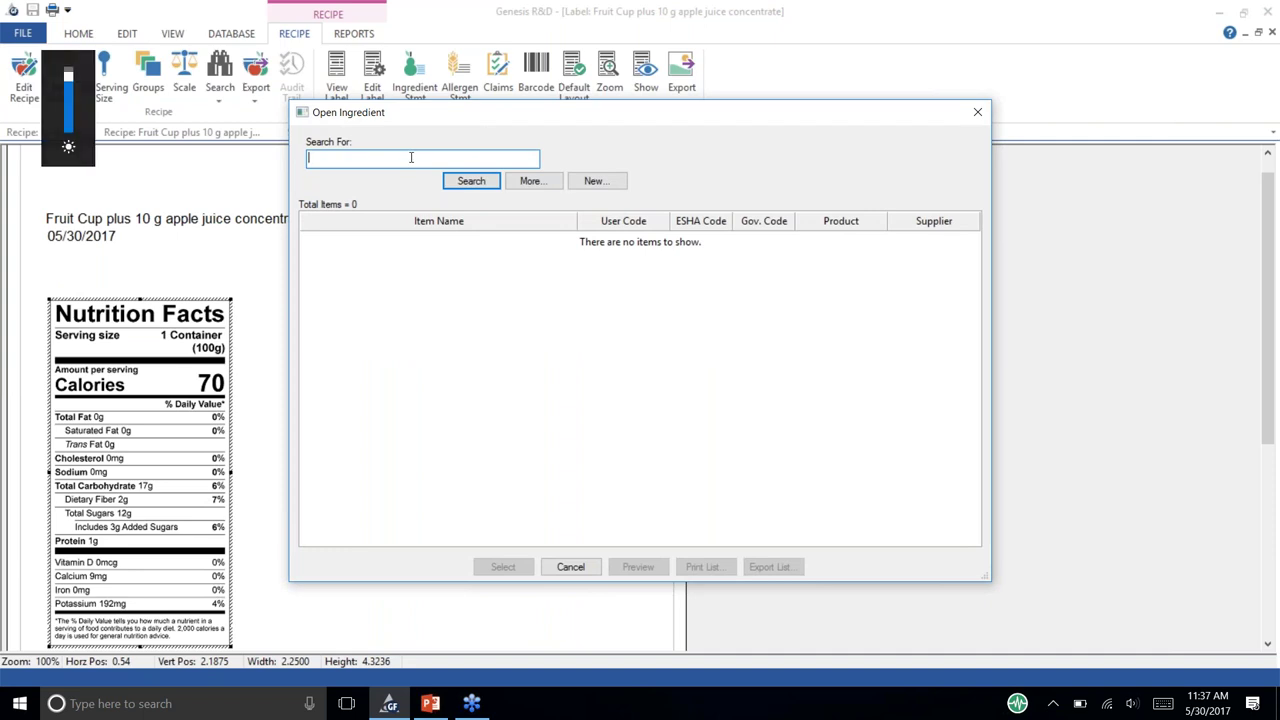
{"action": "key", "text": "alt+m"}
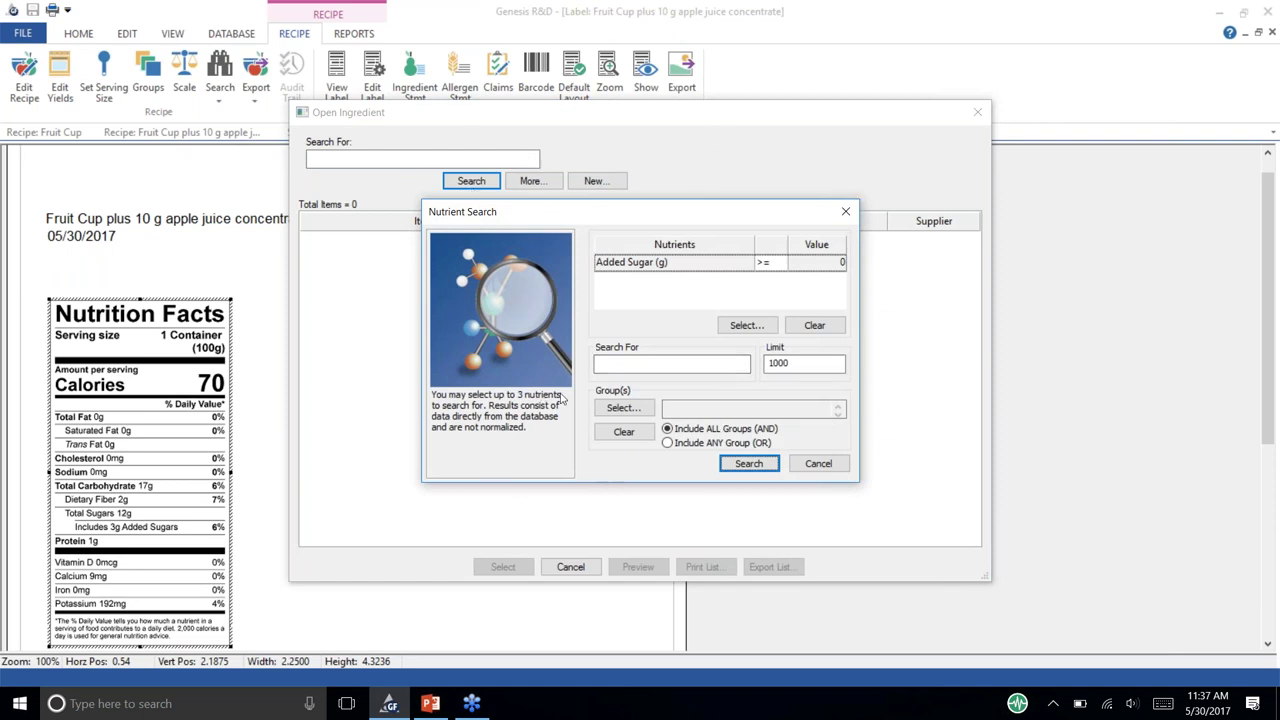
{"action": "left_click", "coordinate": [833, 330]}
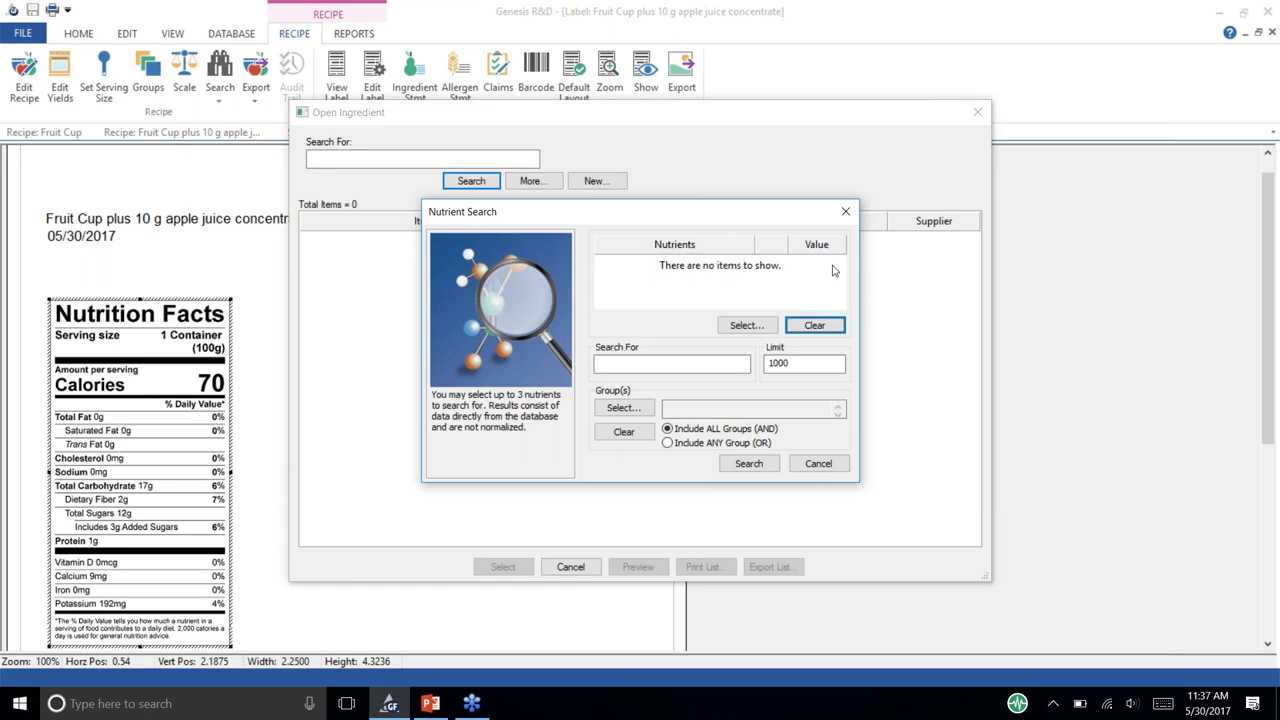
{"action": "left_click", "coordinate": [762, 327]}
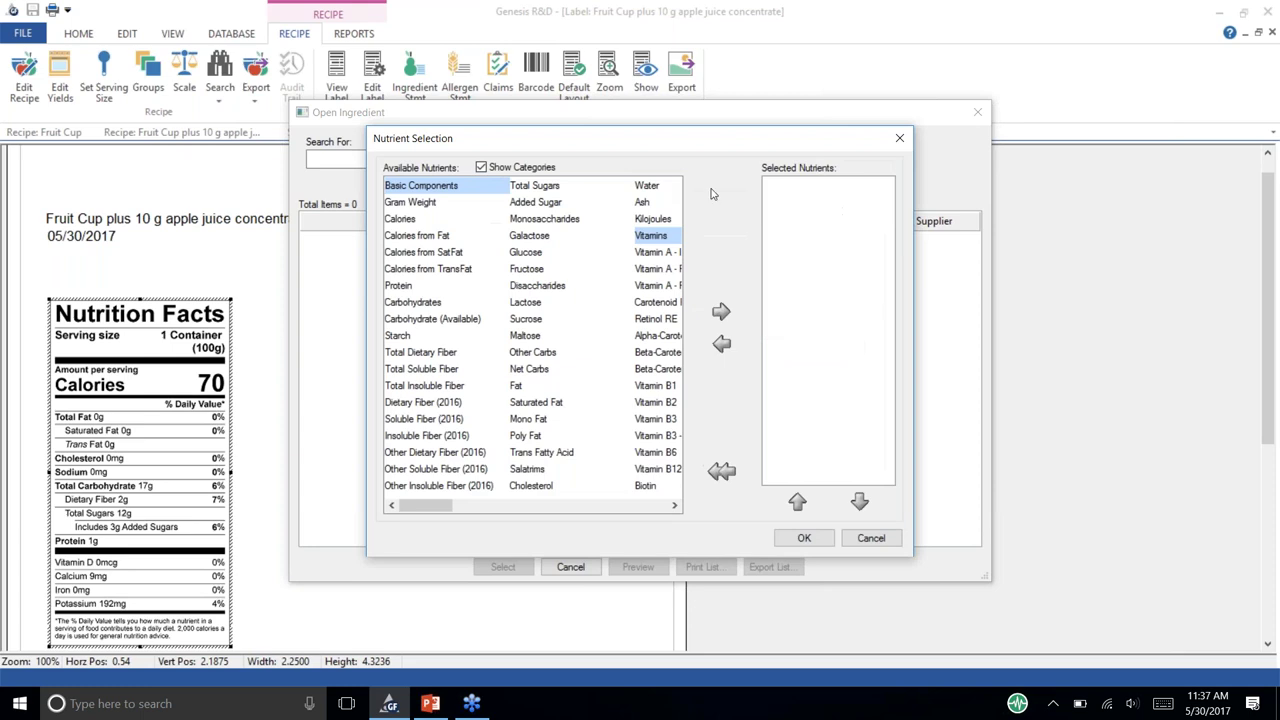
{"action": "left_click", "coordinate": [538, 204]}
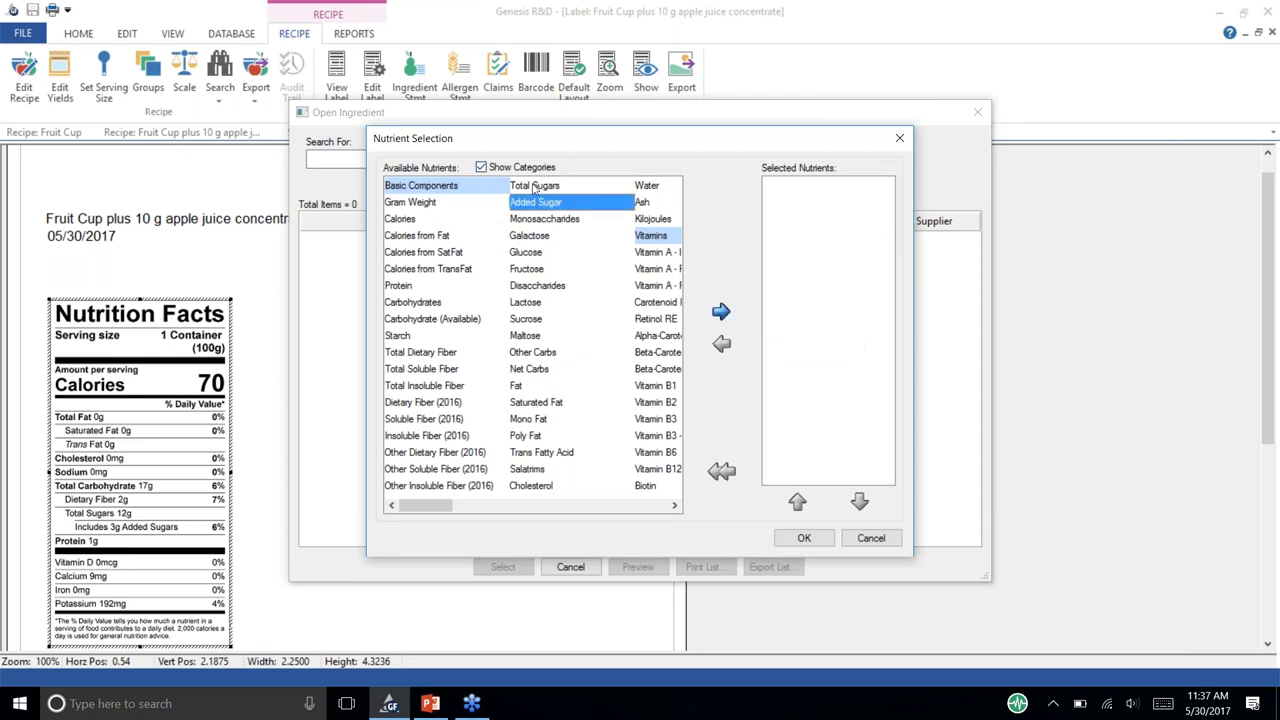
{"action": "left_click", "coordinate": [735, 313]}
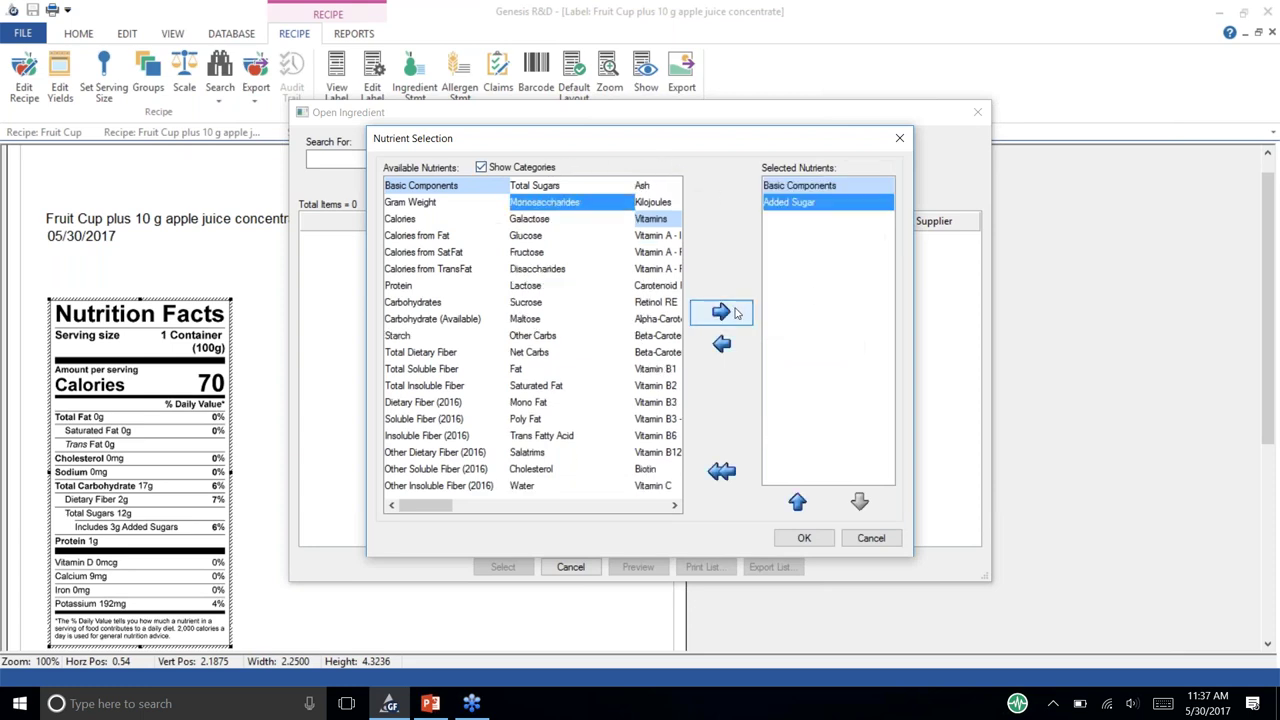
{"action": "left_click", "coordinate": [804, 540]}
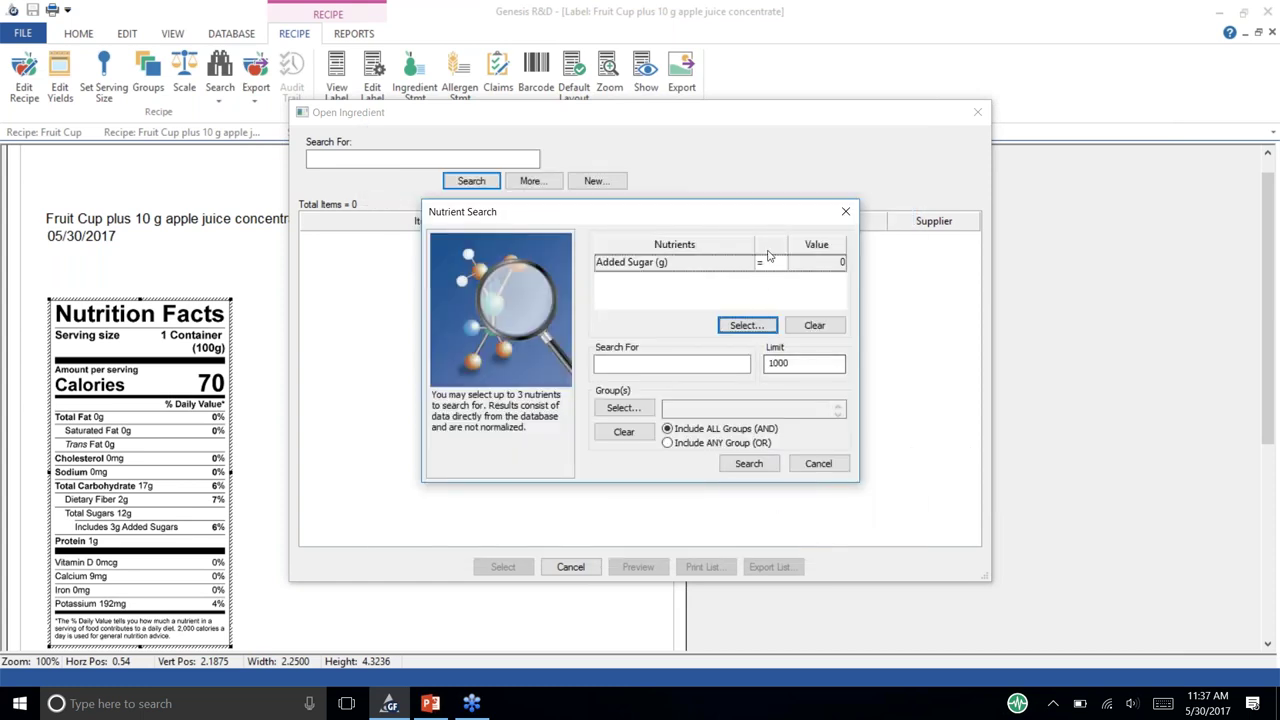
Step: Set the nutrient search criterion to Added Sugar >= 0
{"action": "left_click", "coordinate": [774, 262]}
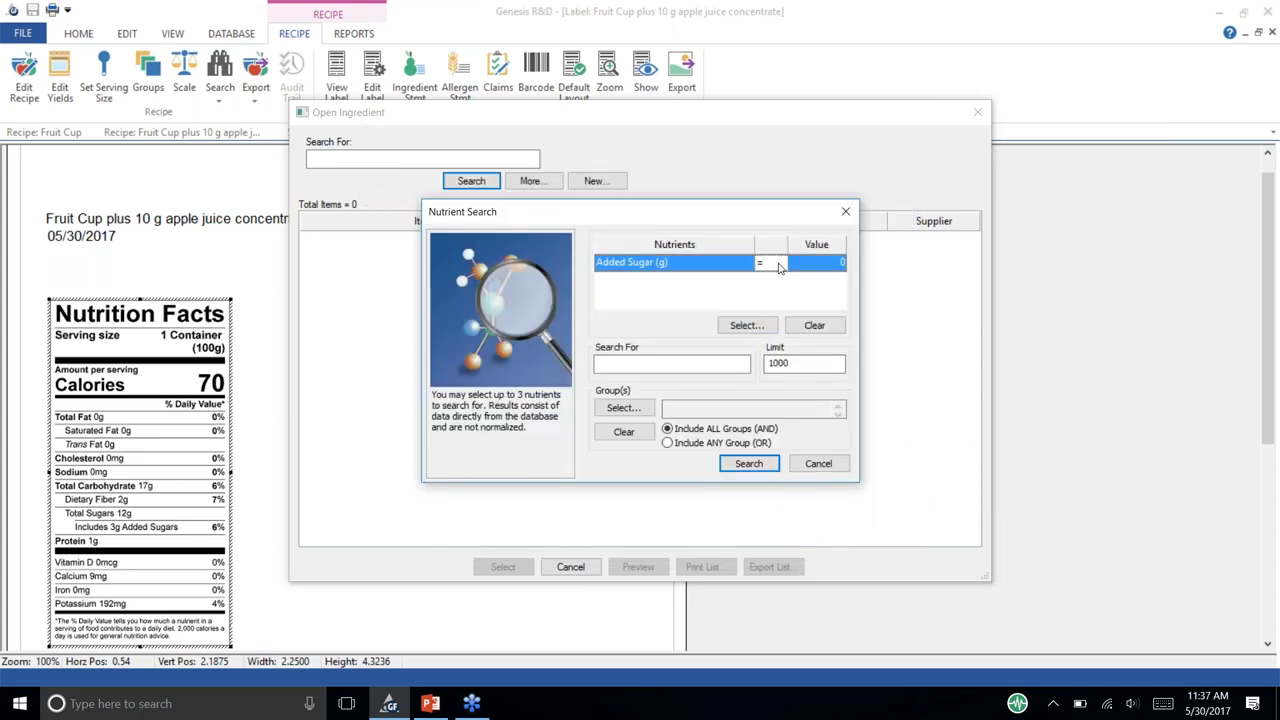
{"action": "left_click", "coordinate": [780, 264]}
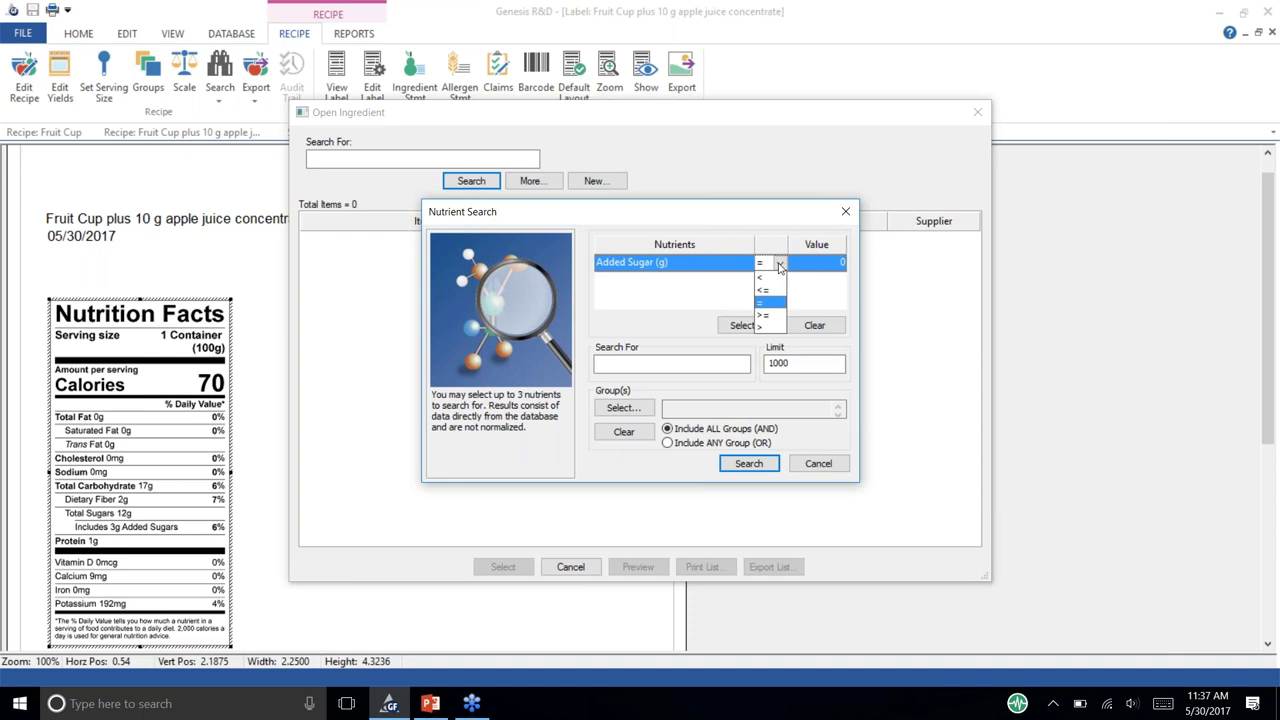
{"action": "left_click", "coordinate": [768, 314]}
{"action": "left_click", "coordinate": [843, 262]}
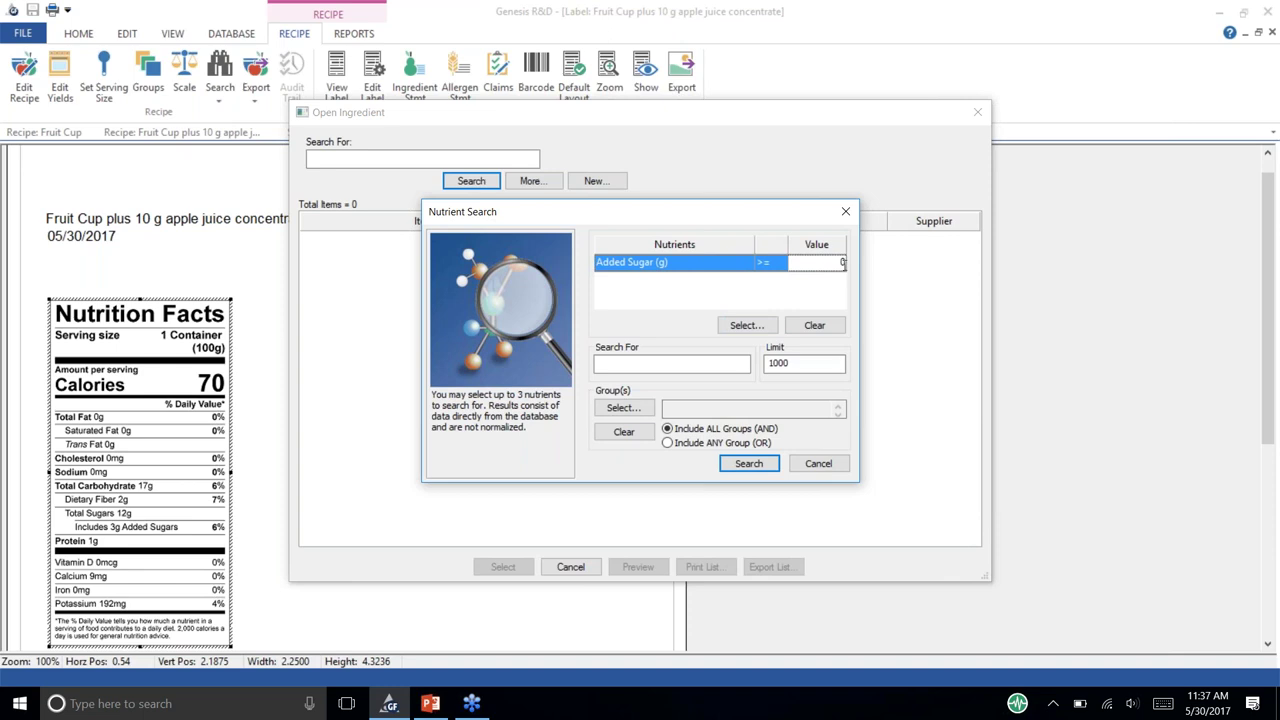
{"action": "left_click", "coordinate": [733, 327]}
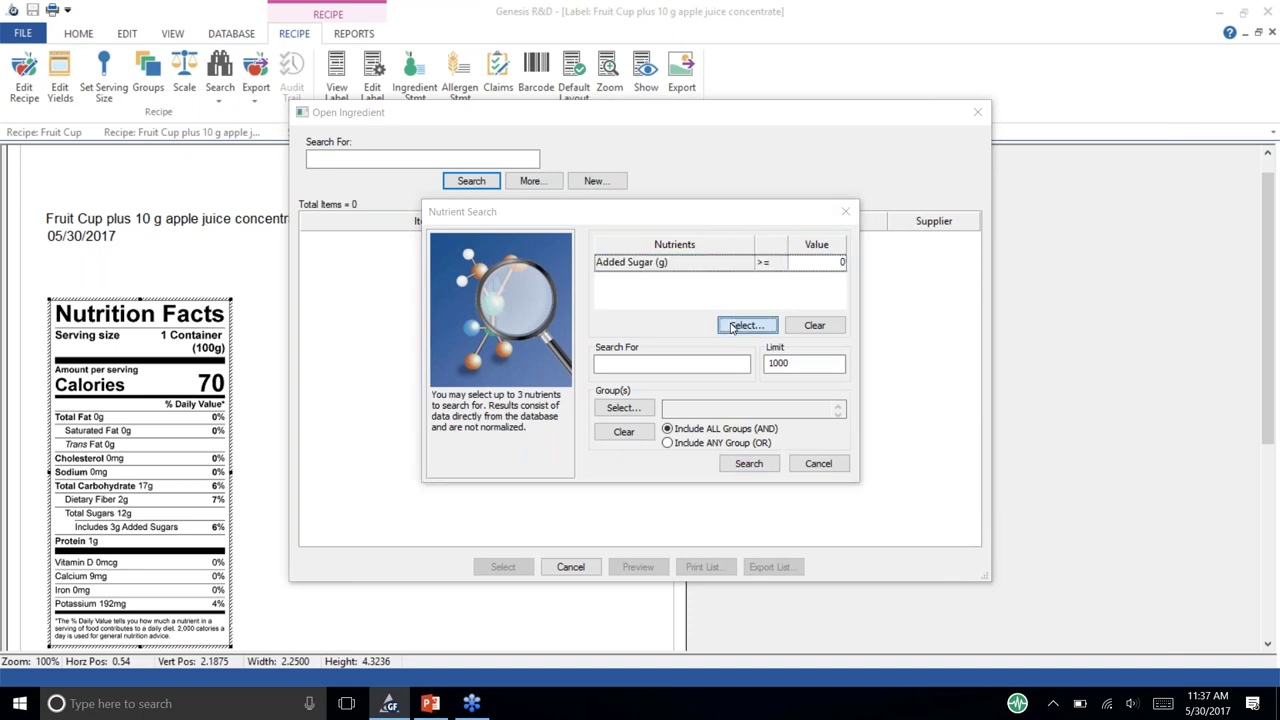
{"action": "left_click", "coordinate": [869, 539]}
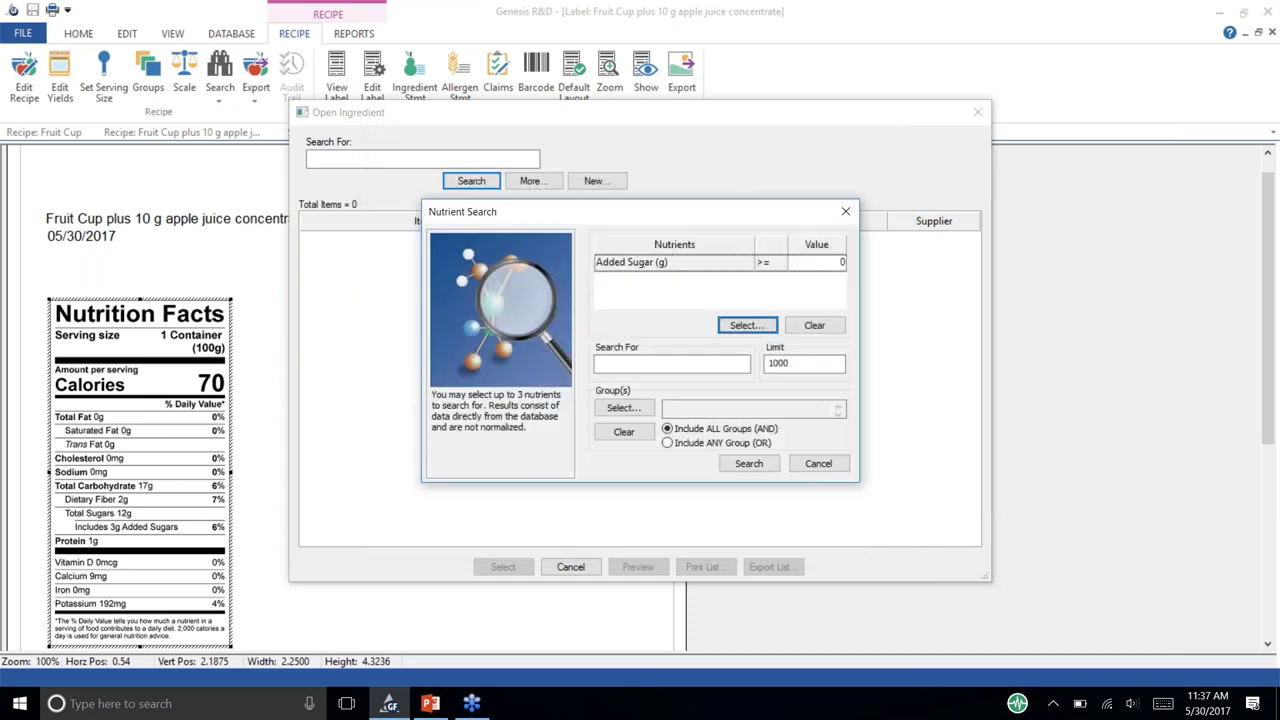
Step: Run the nutrient search and look through the Added Sugar values of the listed ingredients
{"action": "left_click", "coordinate": [769, 470]}
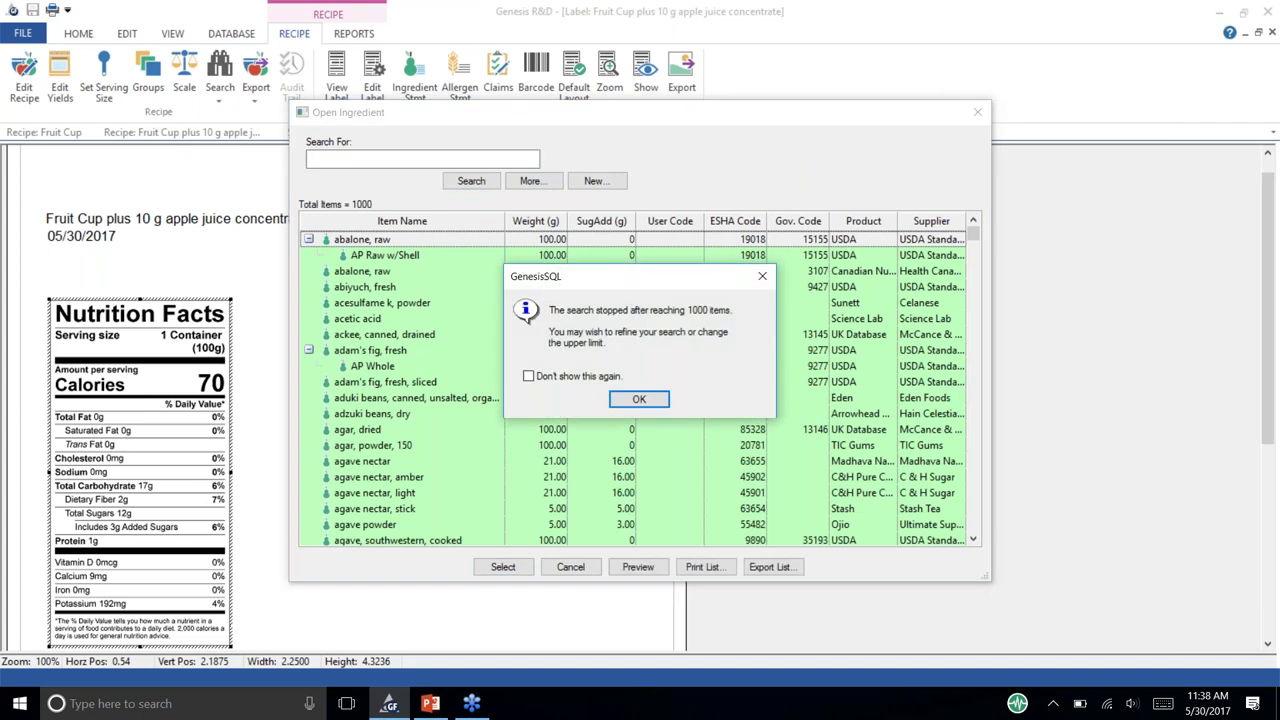
{"action": "left_click", "coordinate": [623, 400]}
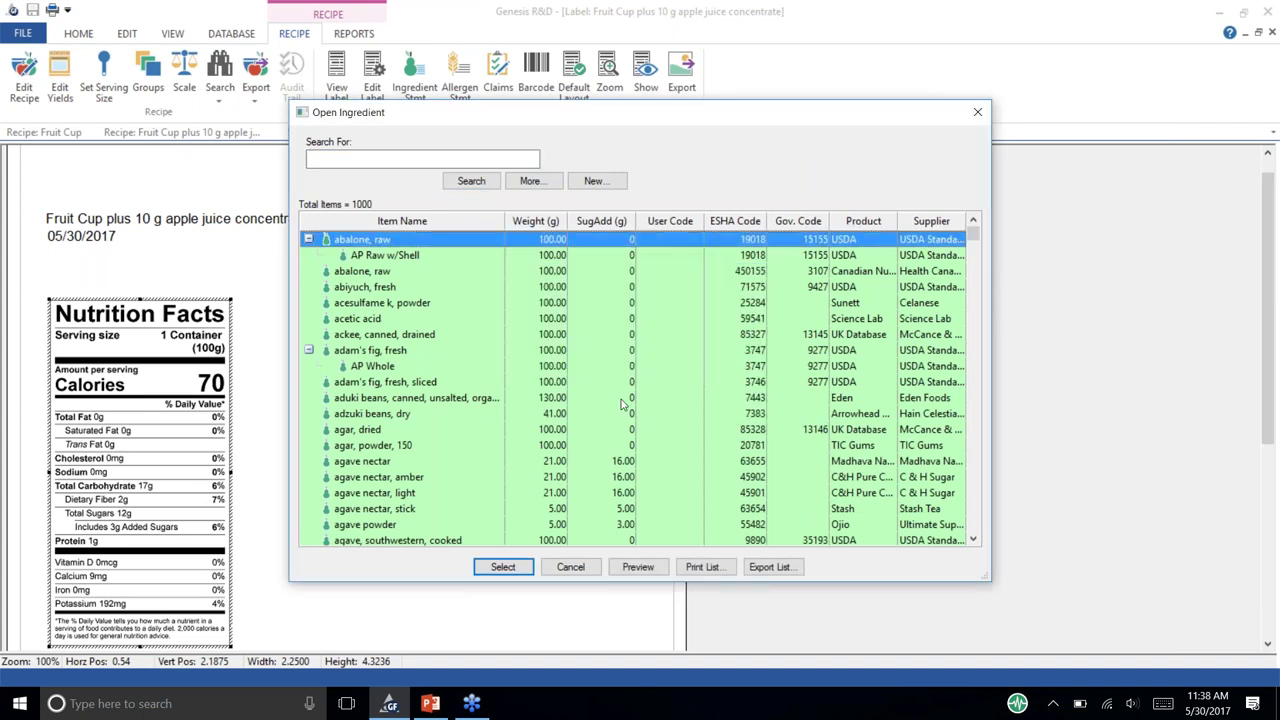
{"action": "scroll", "coordinate": [575, 390], "scroll_direction": "down", "scroll_amount": 10}
{"action": "scroll", "coordinate": [570, 390], "scroll_direction": "down", "scroll_amount": 15}
{"action": "scroll", "coordinate": [575, 390], "scroll_direction": "down", "scroll_amount": 10}
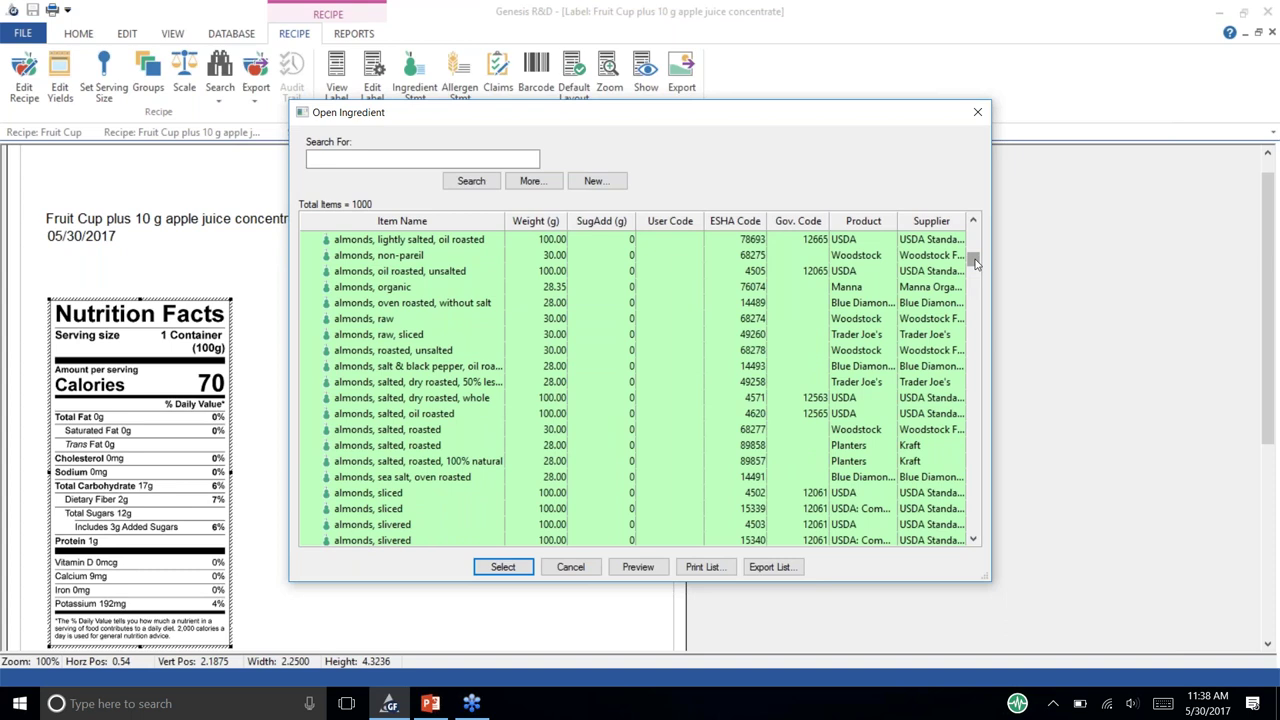
{"action": "left_click_drag", "start_coordinate": [975, 262], "coordinate": [975, 236]}
Step: Repeat the Added Sugar >= 0 nutrient search for ingredients matching "tomato"
{"action": "left_click", "coordinate": [398, 157]}
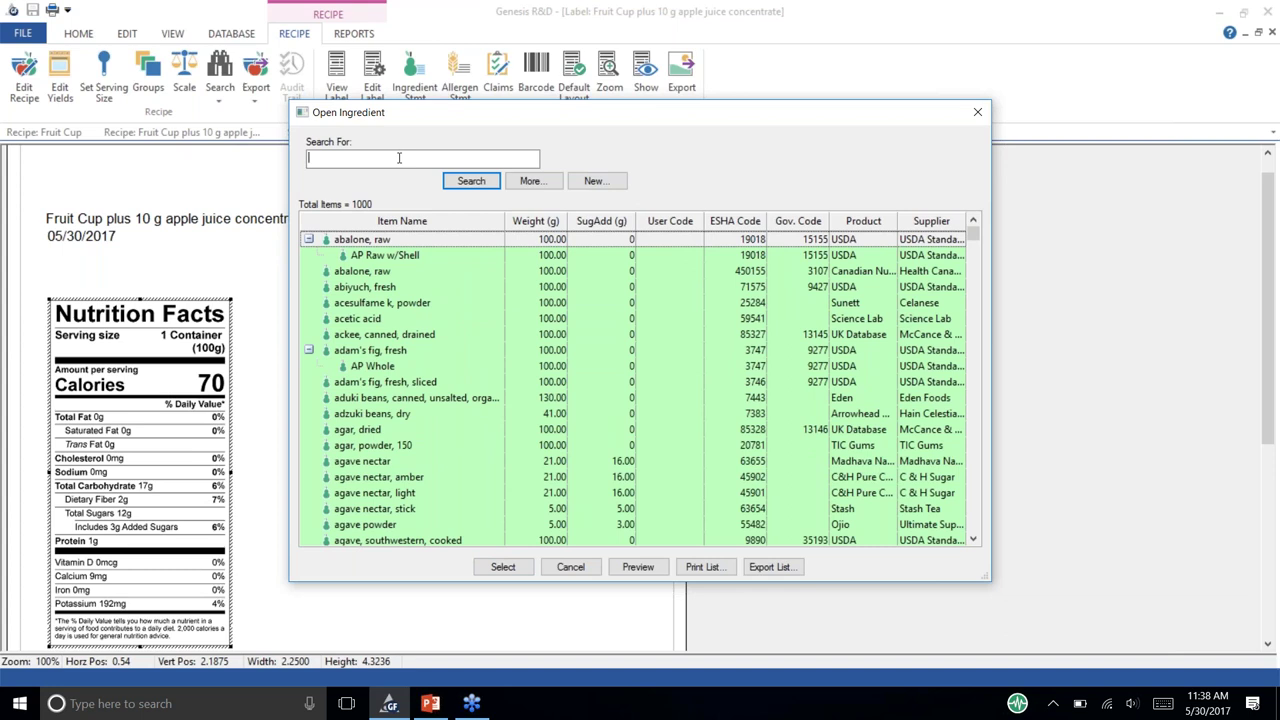
{"action": "left_click", "coordinate": [531, 180]}
{"action": "left_click", "coordinate": [639, 365]}
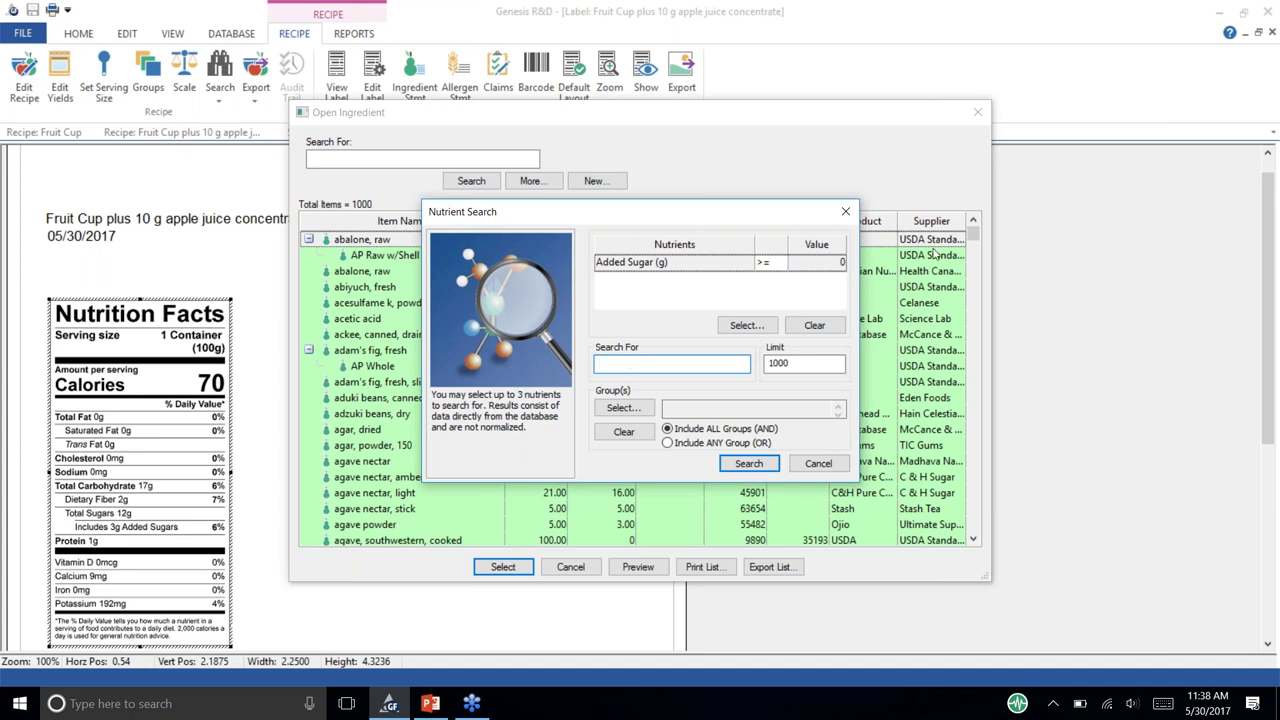
{"action": "left_click", "coordinate": [784, 270]}
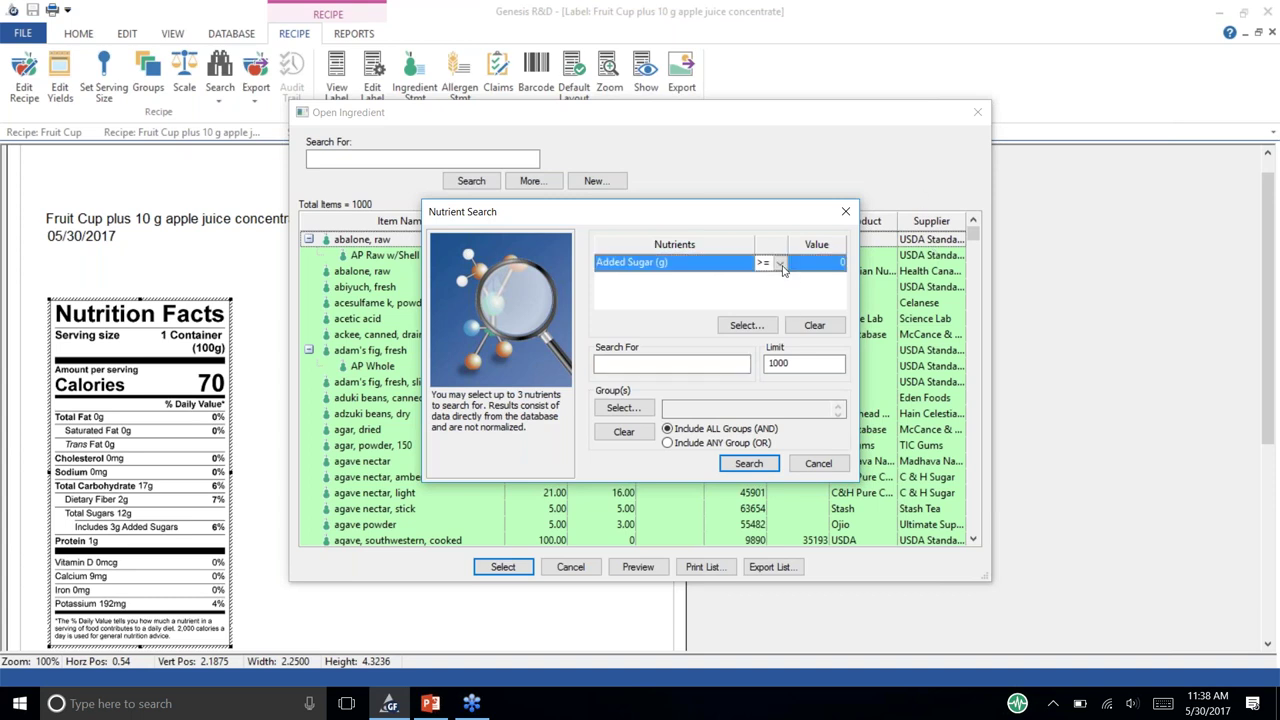
{"action": "left_click", "coordinate": [688, 362]}
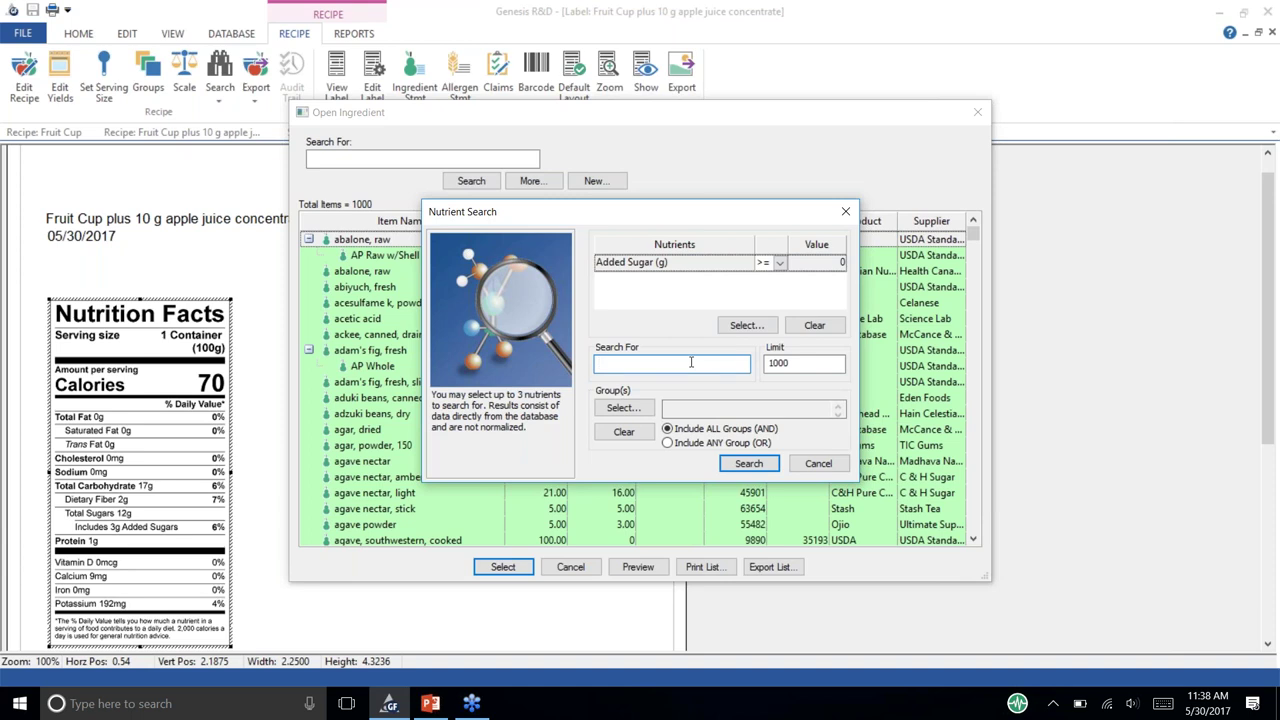
{"action": "type", "text": "tomato"}
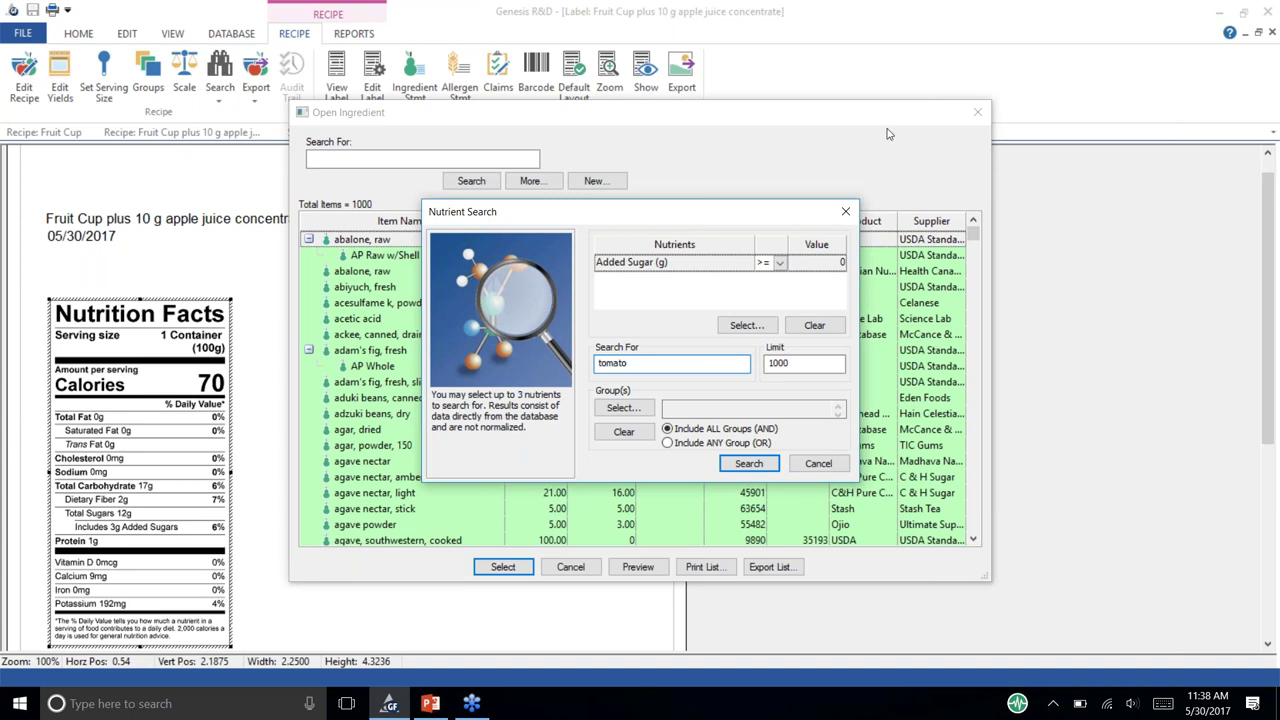
{"action": "left_click", "coordinate": [757, 466]}
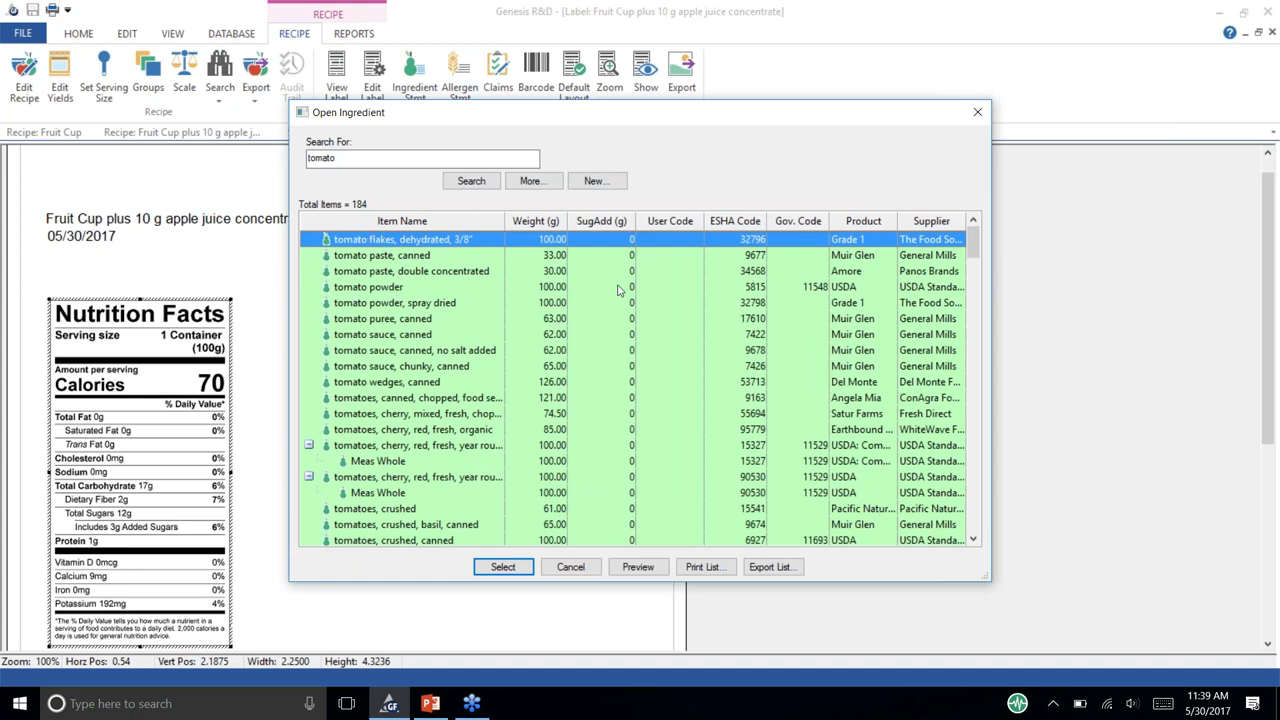
Step: Narrow the Added Sugar nutrient search to "tomato paste", and close the ingredient search without opening an ingredient
{"action": "left_click", "coordinate": [414, 259]}
{"action": "left_click", "coordinate": [373, 160]}
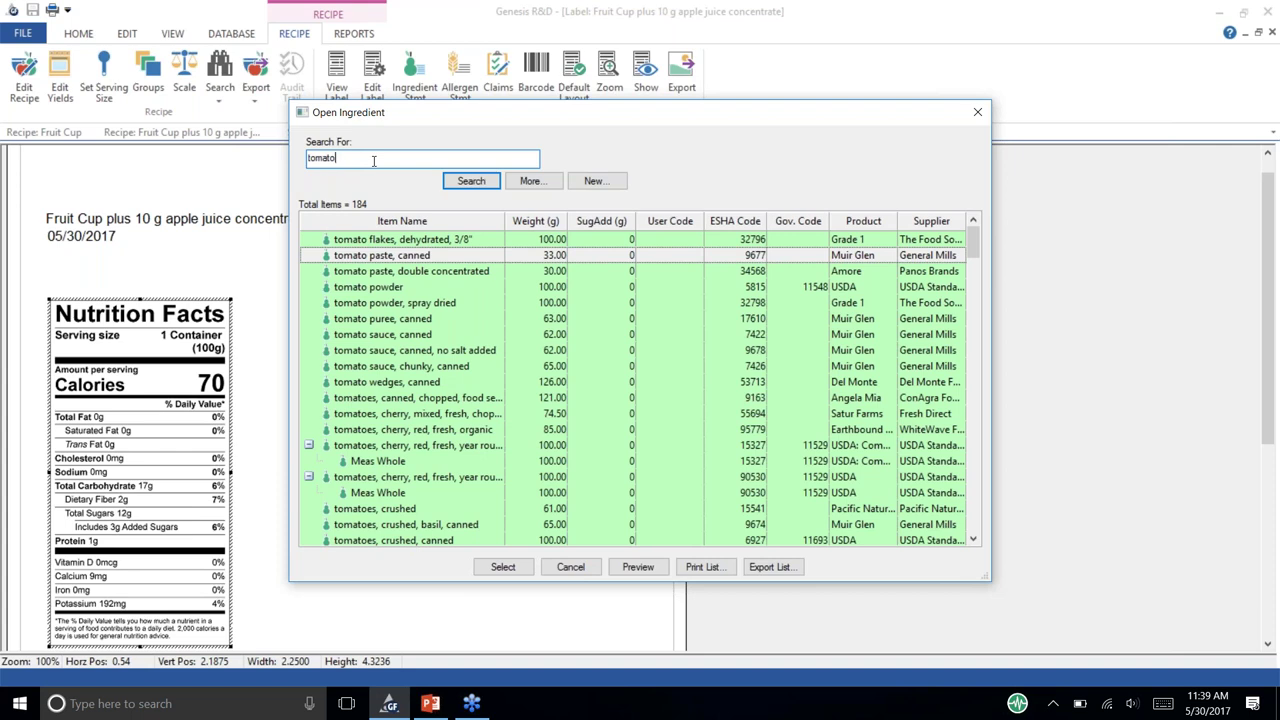
{"action": "key", "text": "alt+m"}
{"action": "left_click", "coordinate": [696, 361]}
{"action": "type", "text": "paste"}
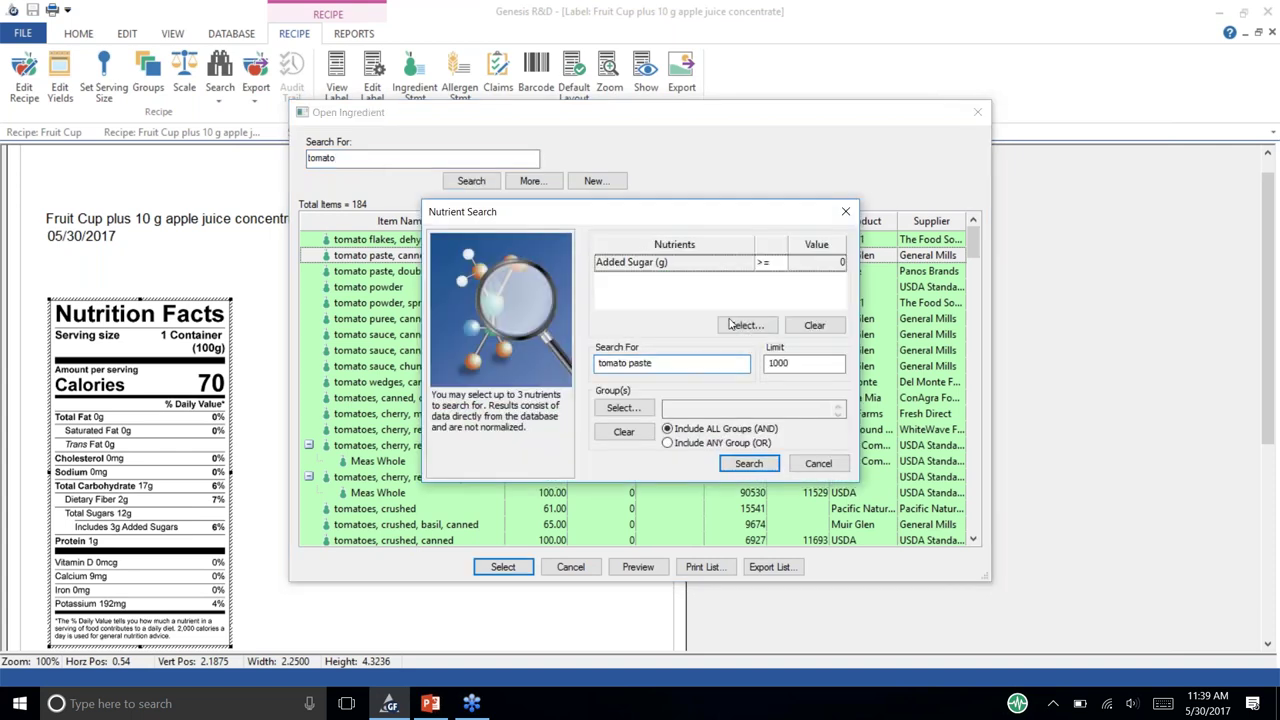
{"action": "left_click", "coordinate": [749, 465]}
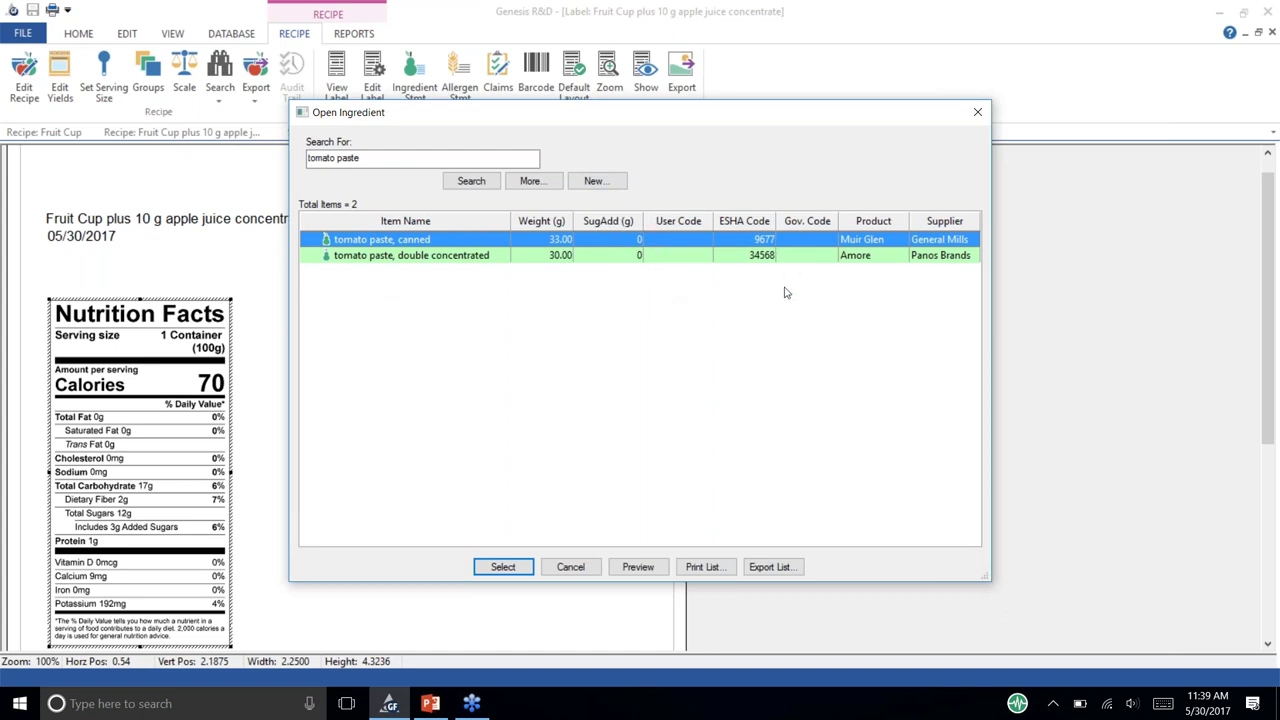
{"action": "left_click", "coordinate": [977, 116]}
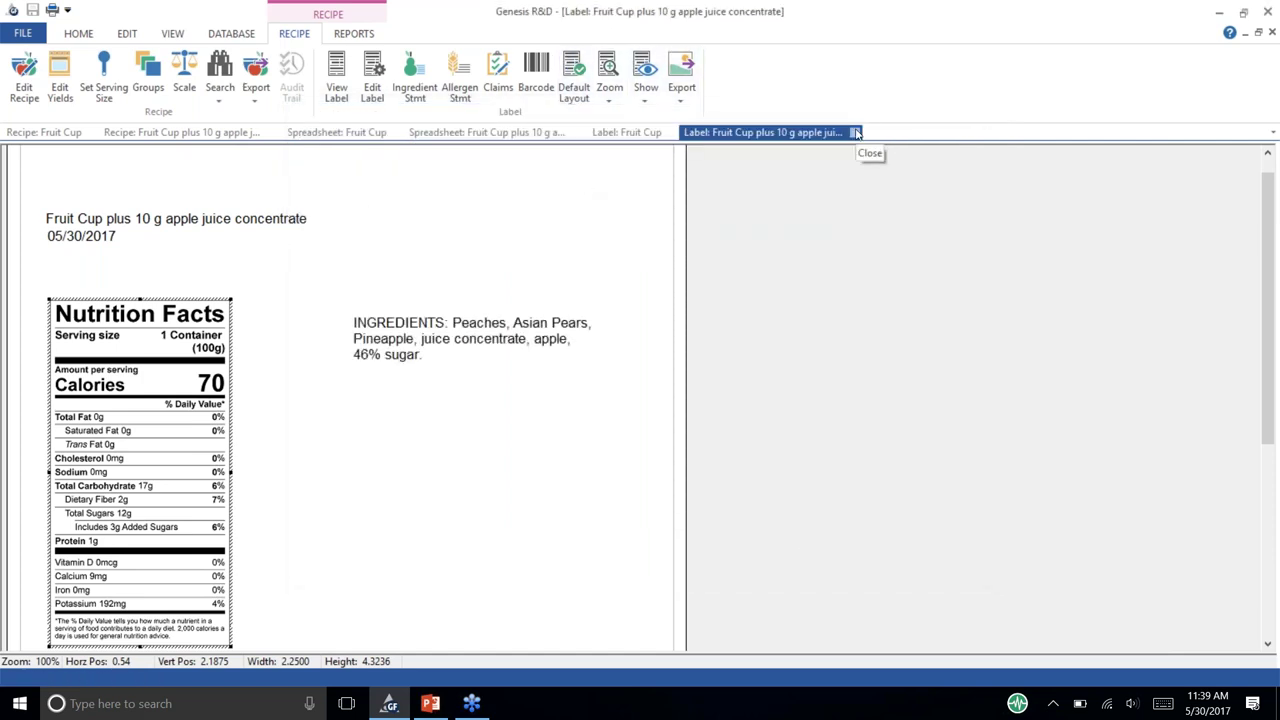
Step: Enter "5/30/17: added recipe, confirming added sugar." followed by the author's initials in Notes 1 of the Fruit Cup recipe
{"action": "left_click", "coordinate": [336, 132]}
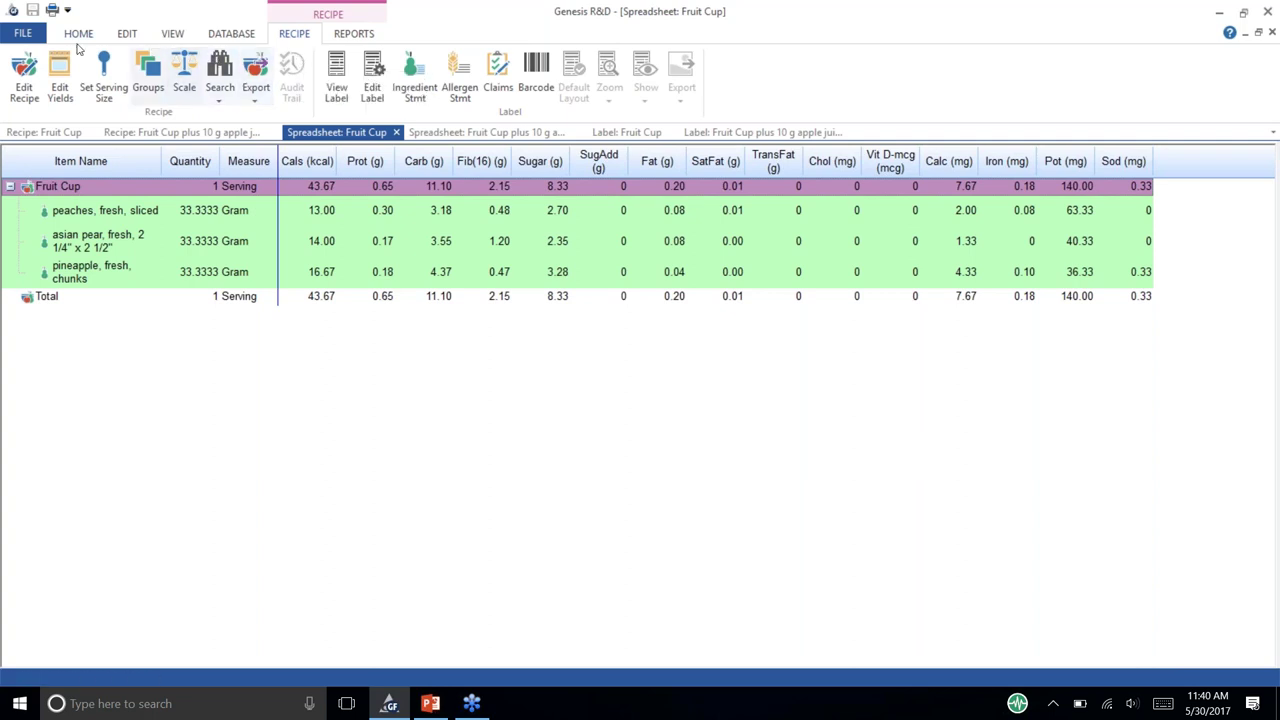
{"action": "left_click", "coordinate": [40, 128]}
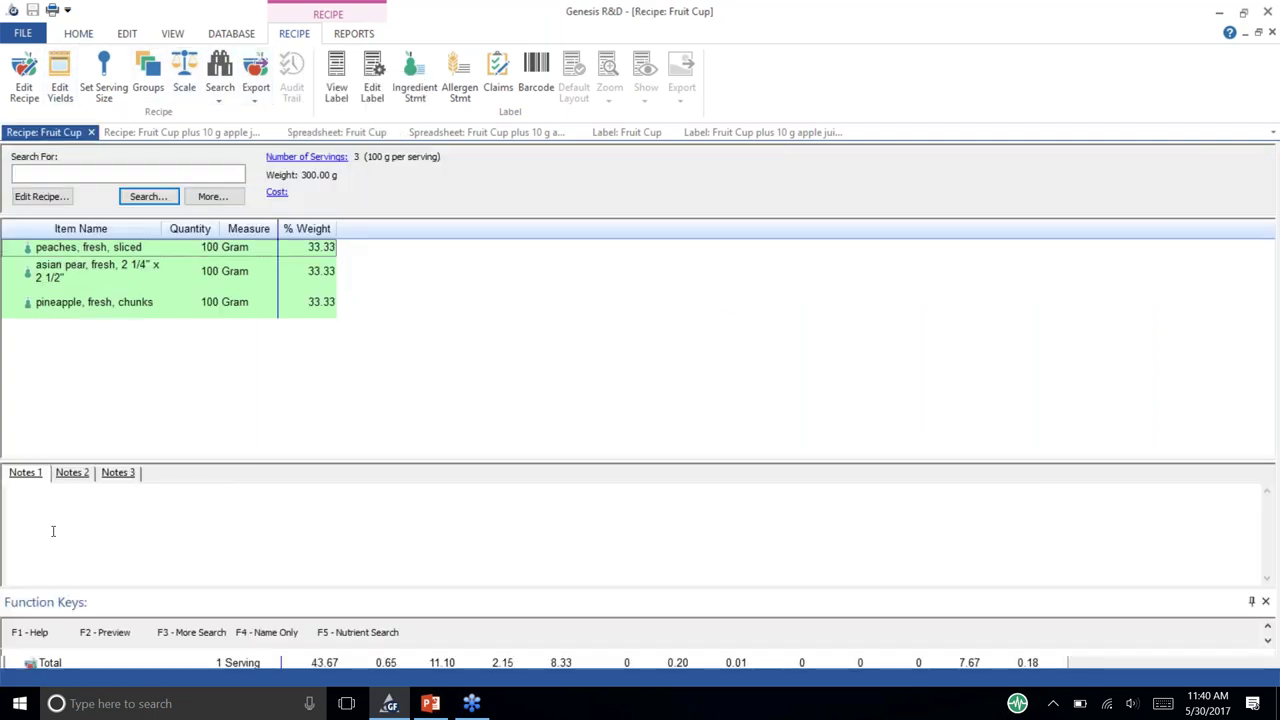
{"action": "left_click", "coordinate": [70, 472]}
{"action": "left_click", "coordinate": [25, 472]}
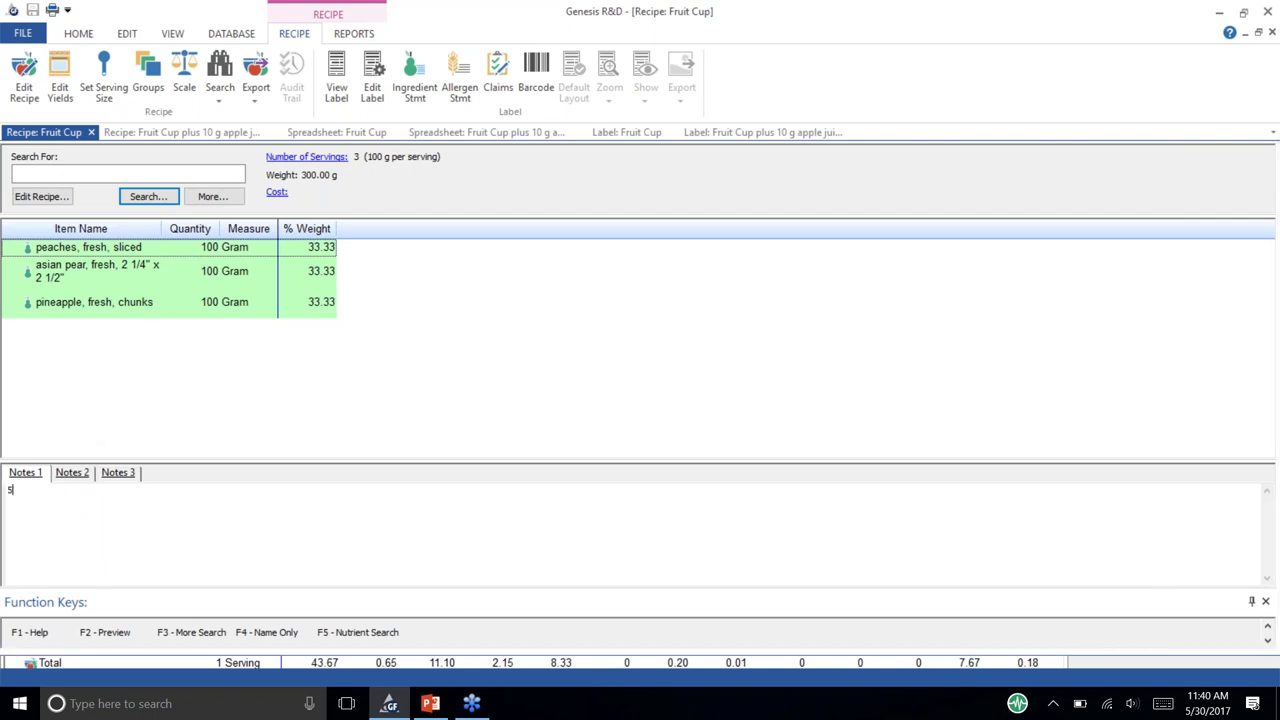
{"action": "type", "text": "5/30/17"}
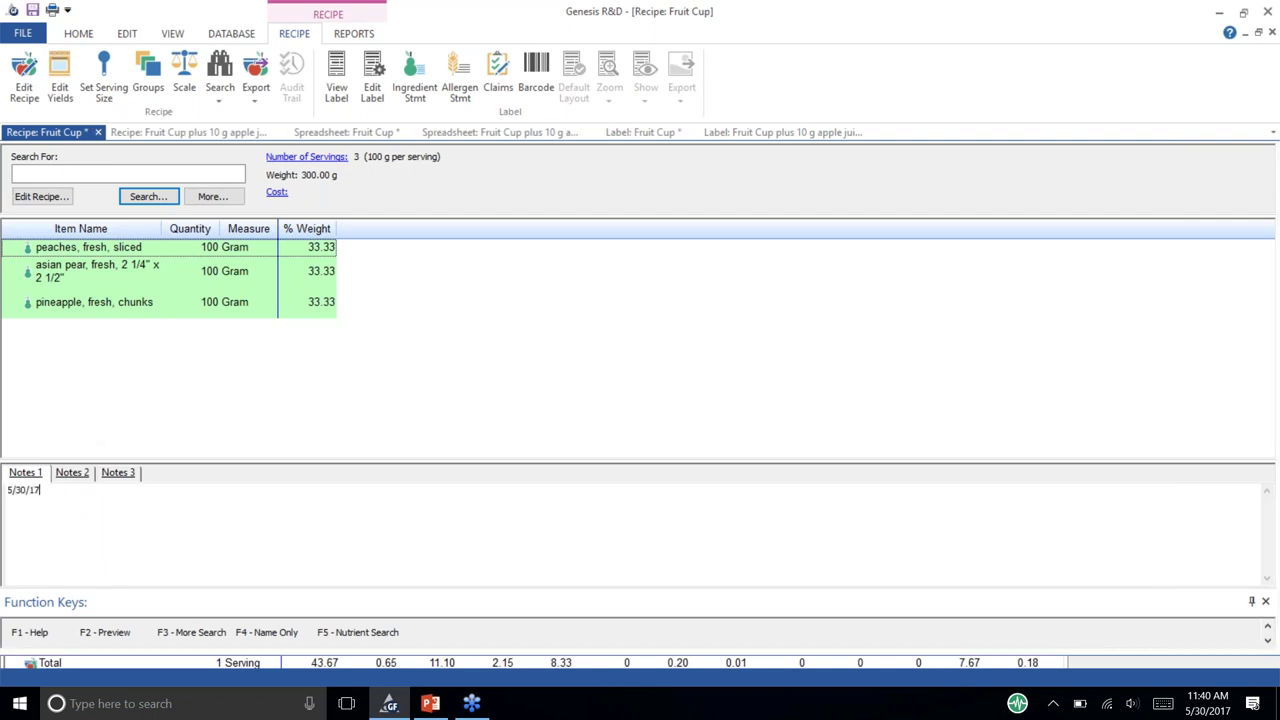
{"action": "type", "text": ": added recipe, confirming added sugar. MW"}
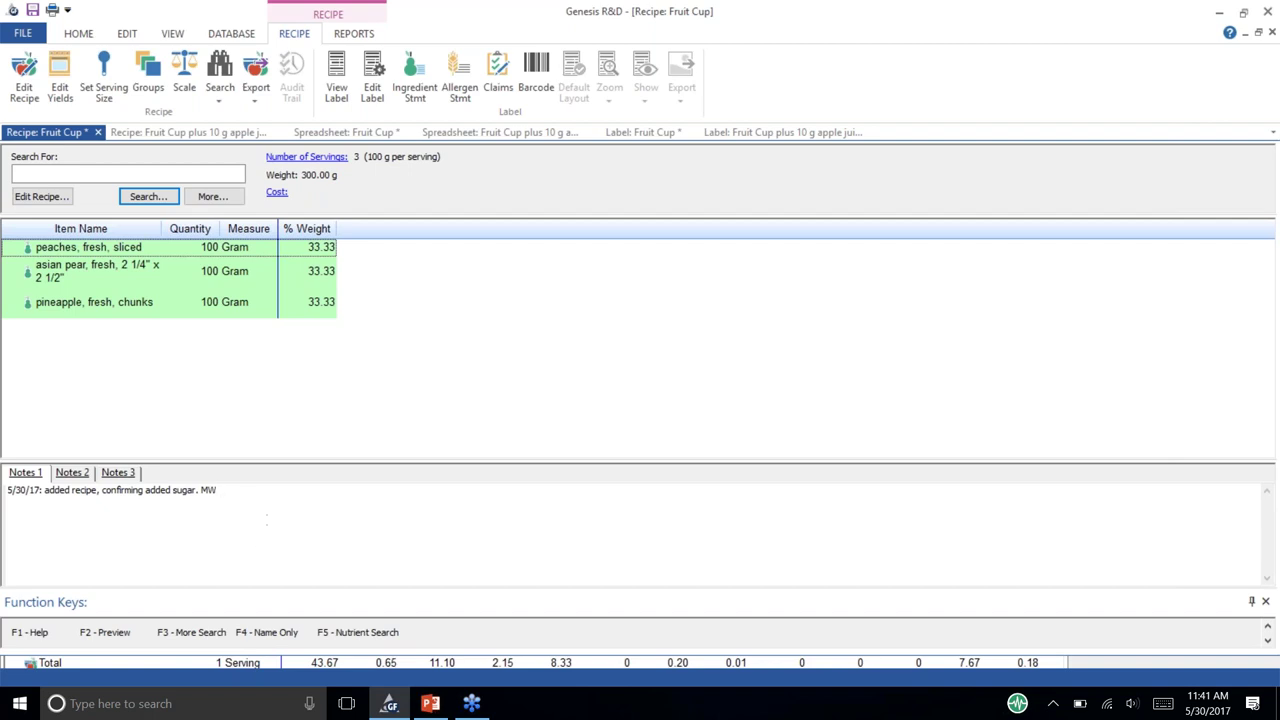
Step: Generate a Single Nutrient report on Added Sugar for the Fruit Cup plus 10 g apple juice concentrate recipe
{"action": "left_click", "coordinate": [354, 35]}
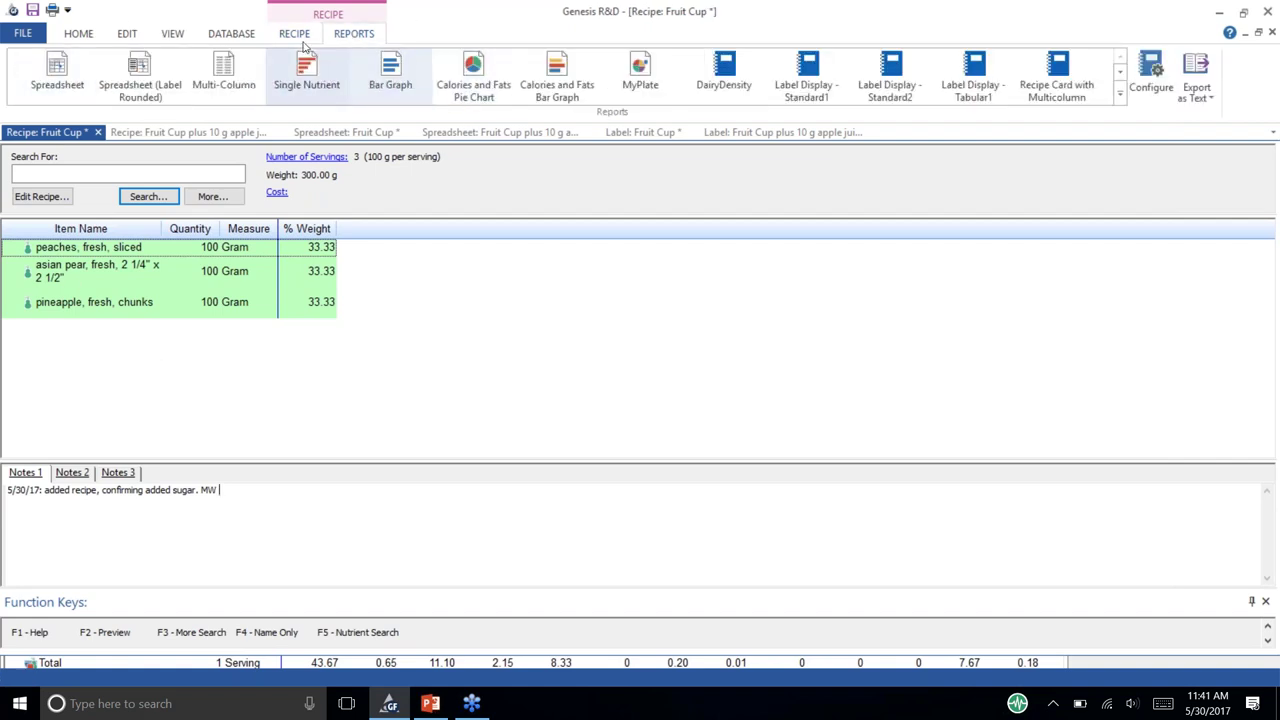
{"action": "left_click", "coordinate": [168, 135]}
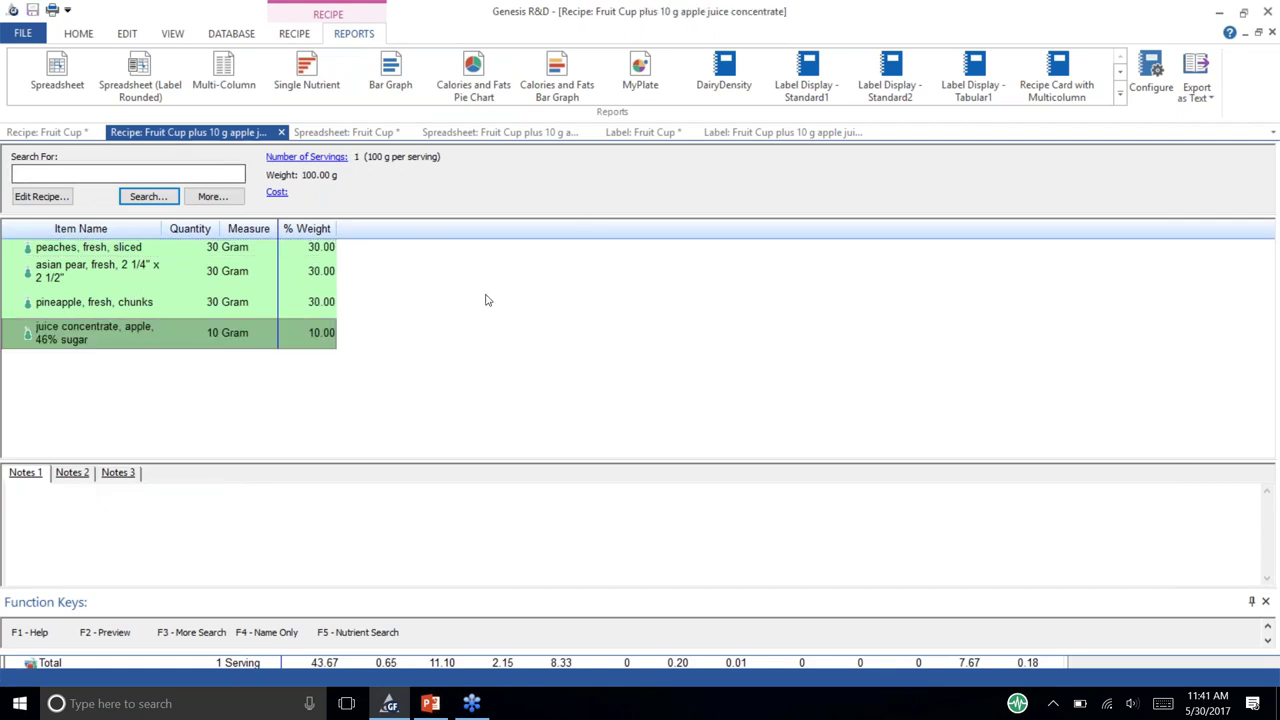
{"action": "left_click", "coordinate": [309, 88]}
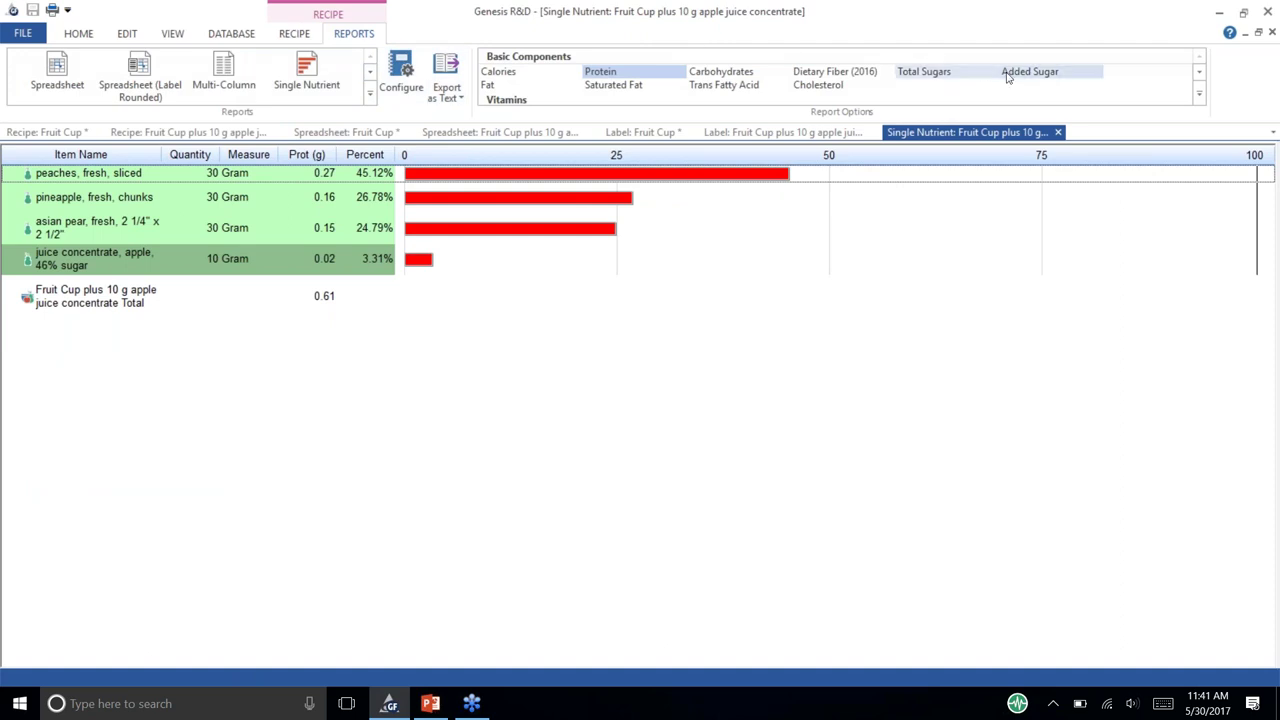
{"action": "left_click", "coordinate": [1012, 78]}
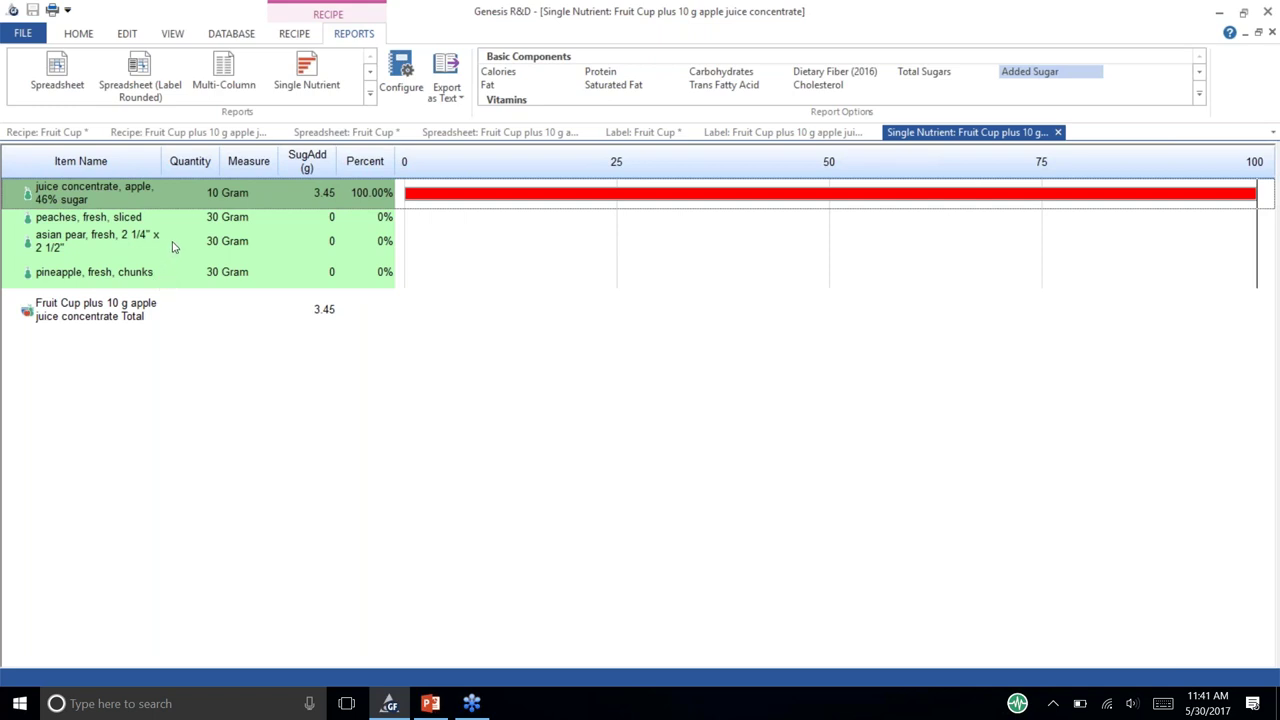
Step: Switch to PowerPoint, start the slide show from slide 38 and advance to the Genesis R&D Training slide
{"action": "left_click", "coordinate": [1220, 14]}
{"action": "left_click", "coordinate": [430, 703]}
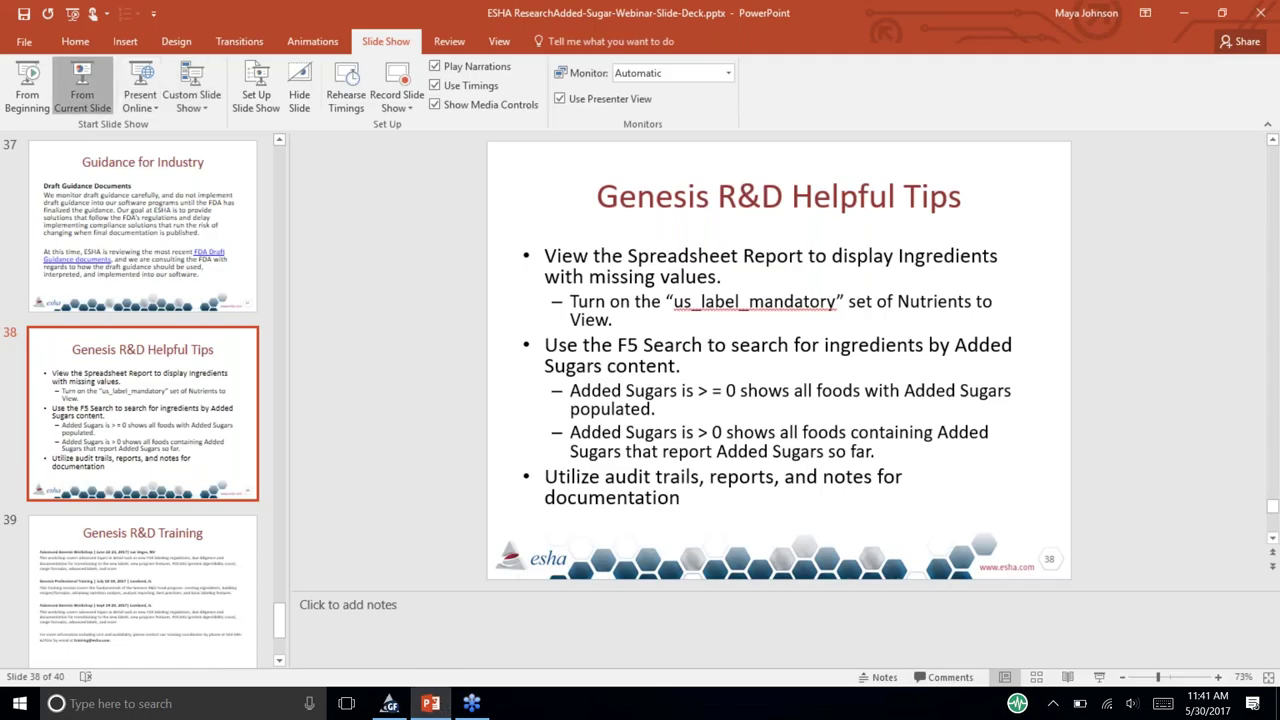
{"action": "left_click", "coordinate": [82, 88]}
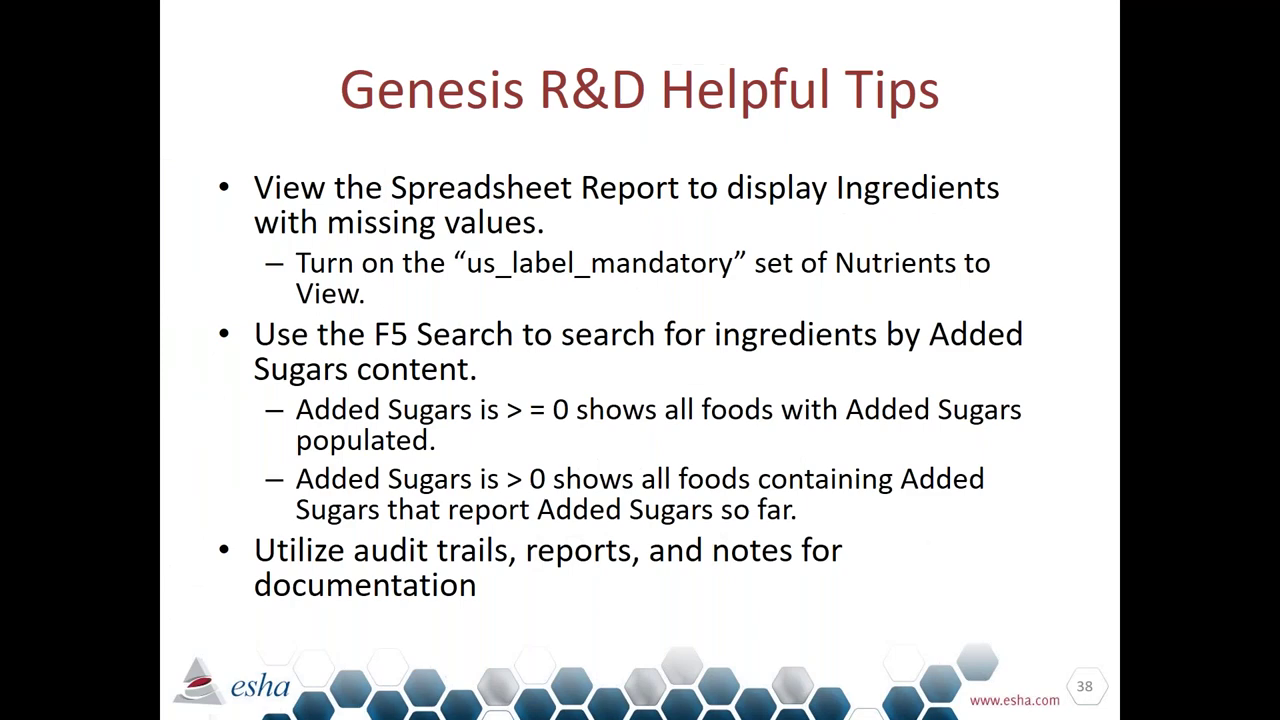
{"action": "key", "text": "Right"}
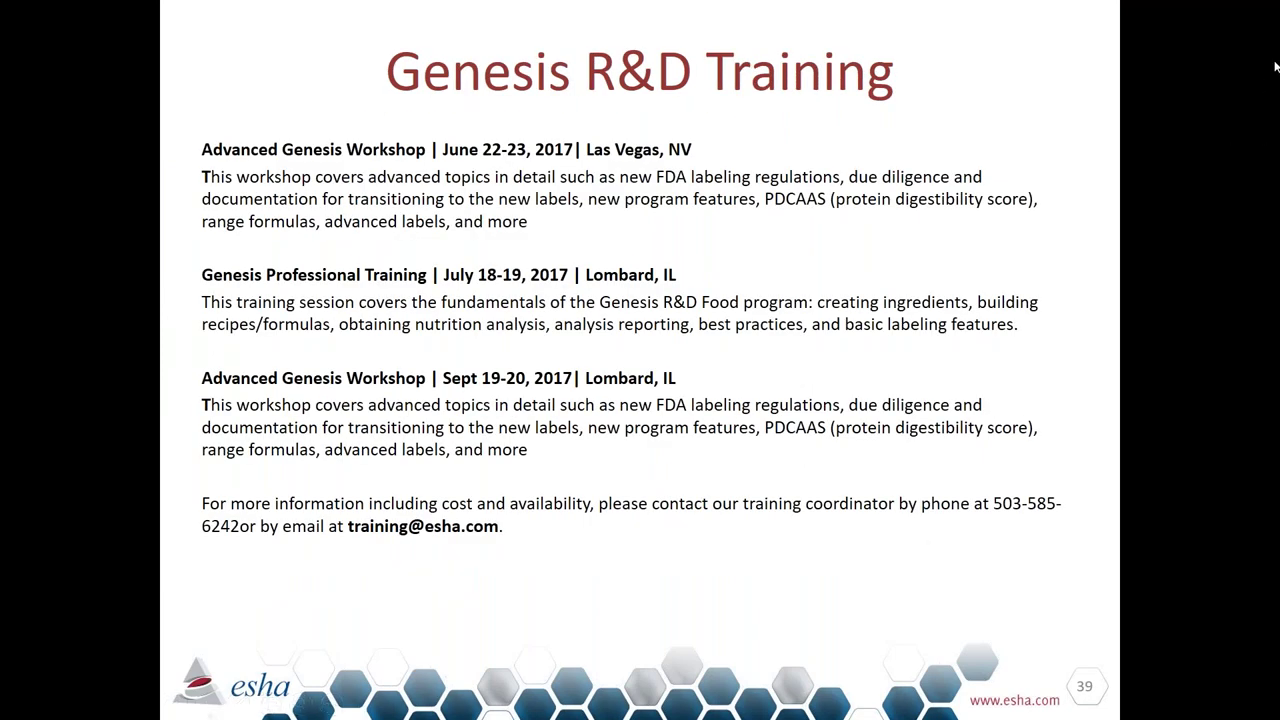